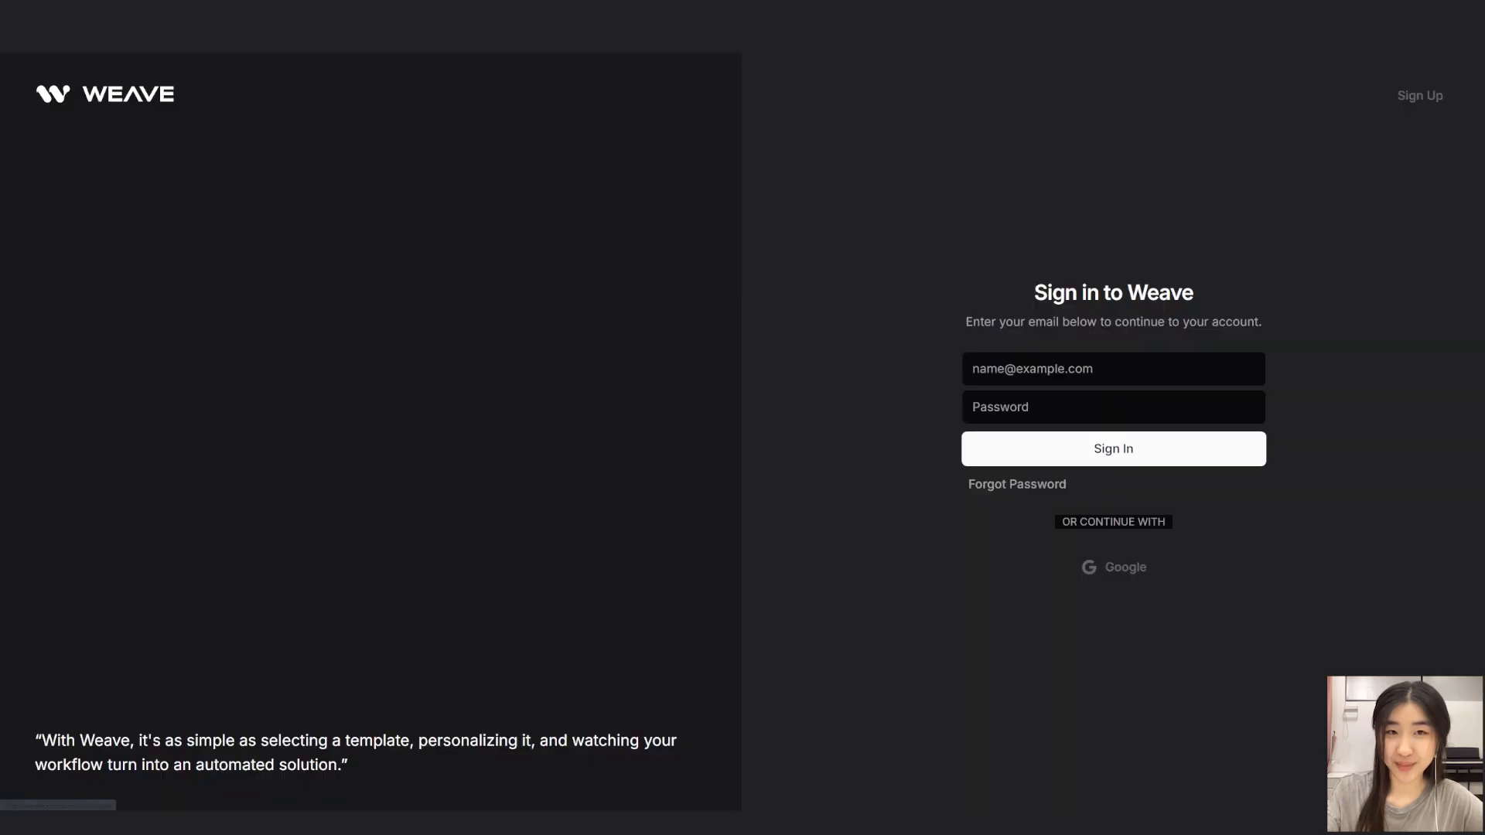
Sign in to Weave with the account e-mail and password.
left_click(1113, 369)
key("ctrl+v")
left_click(1113, 407)
key("ctrl+v")
key("Return")
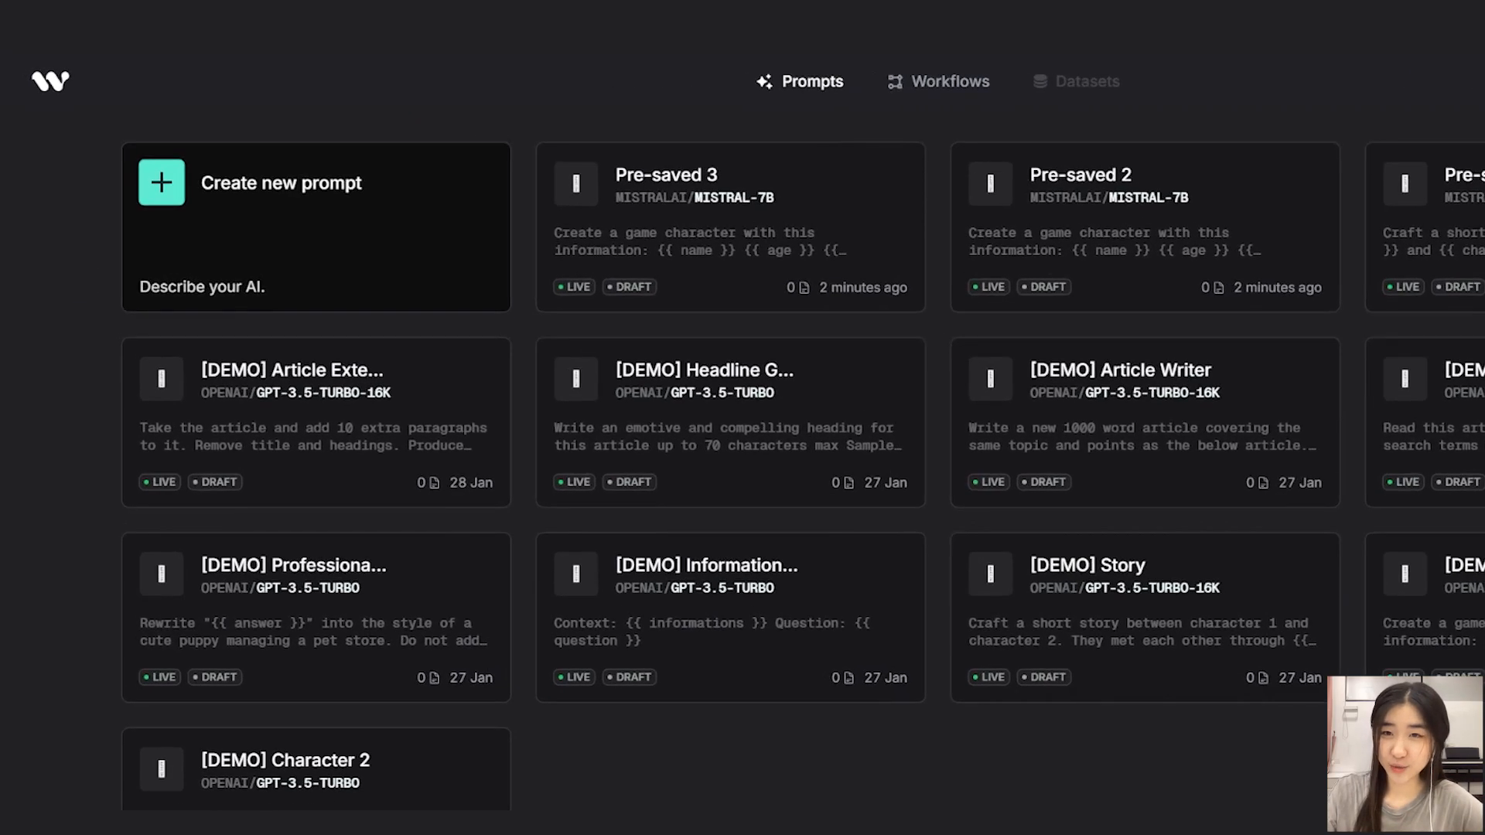
Create a new prompt and title it Character 1.
left_click(221, 160)
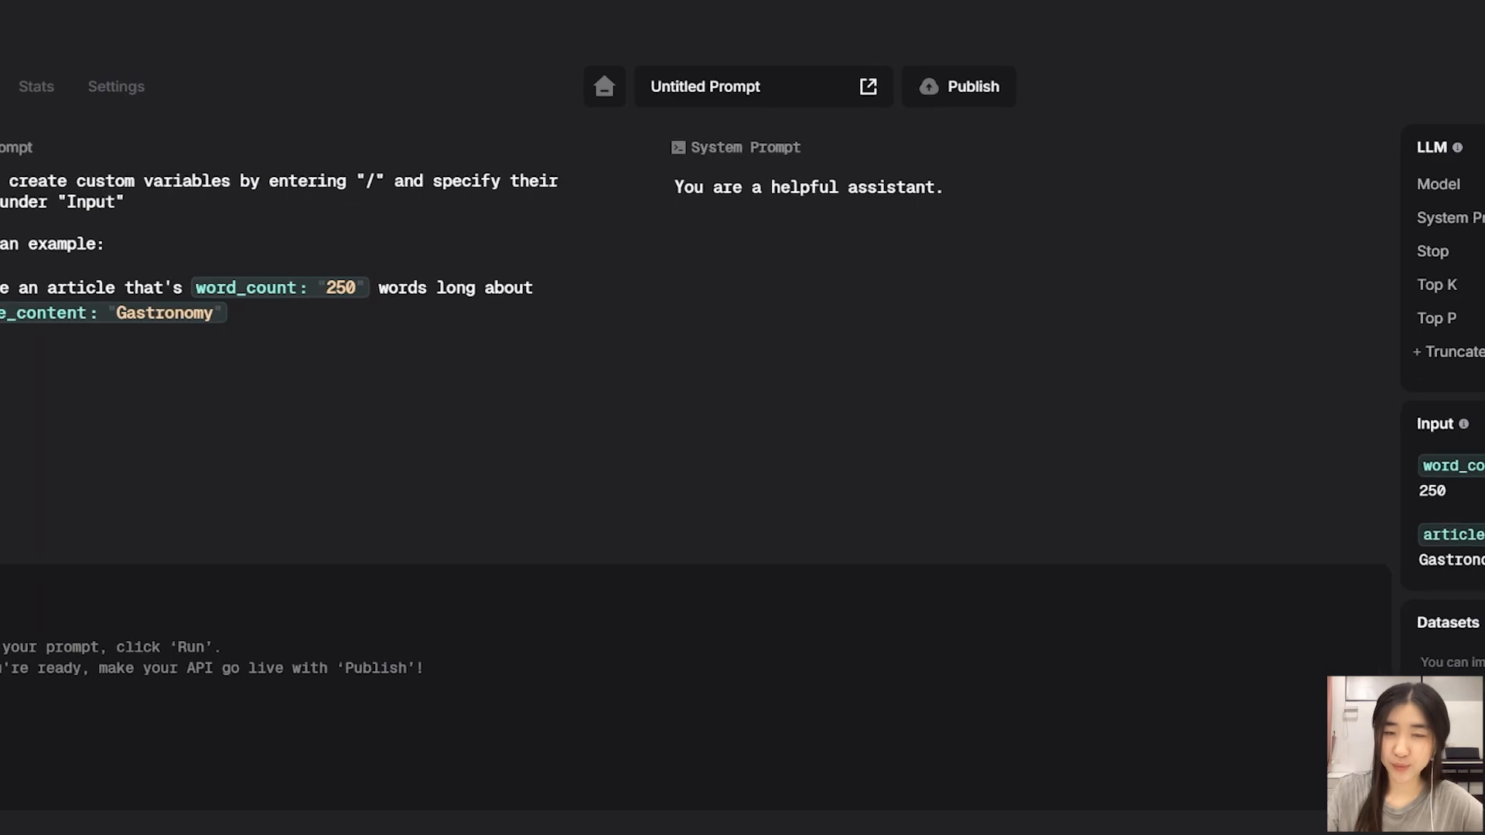
key("ctrl+a")
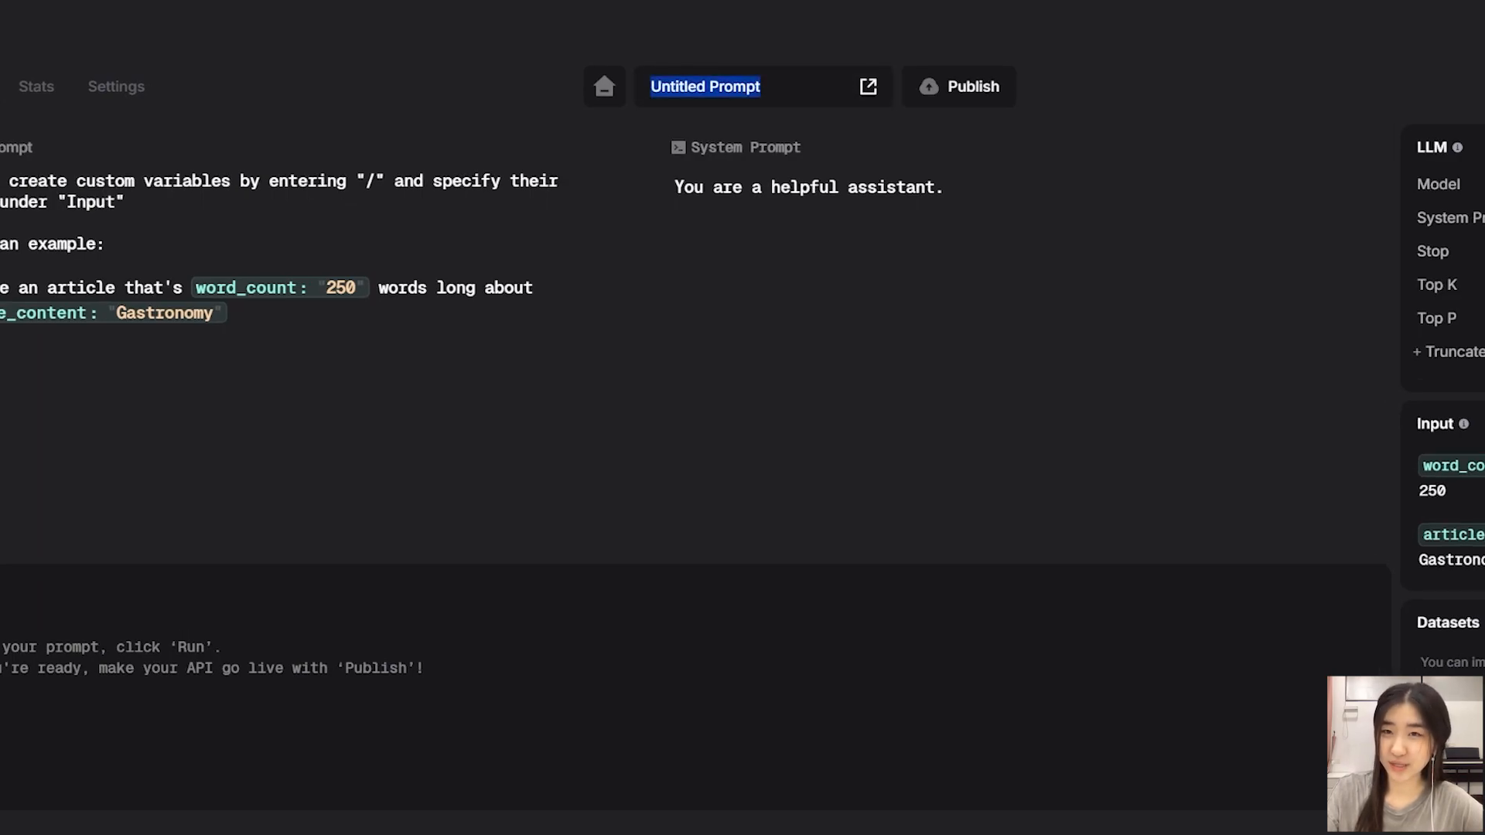
key("BackSpace")
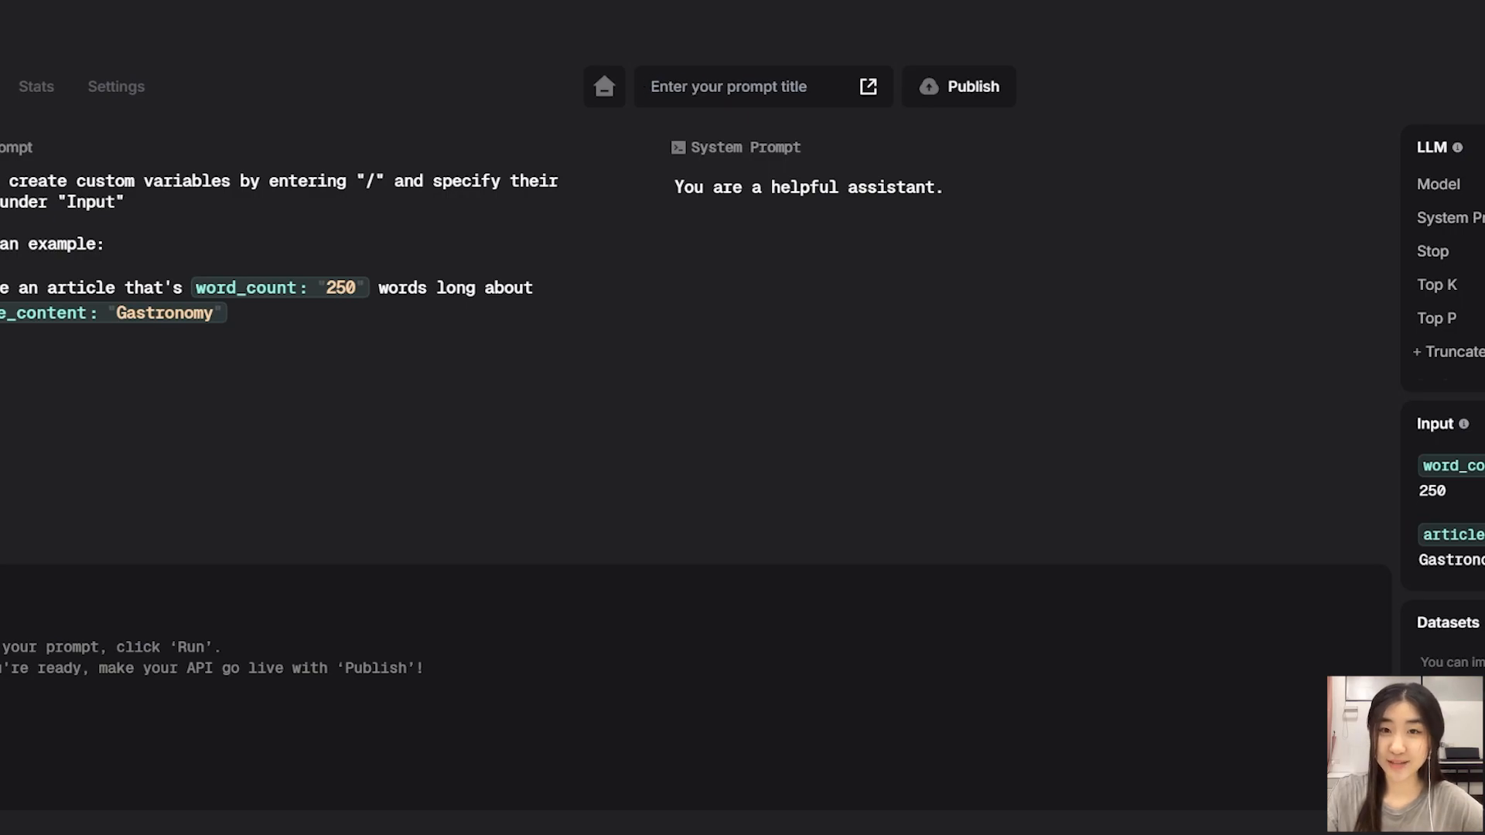
type("Character")
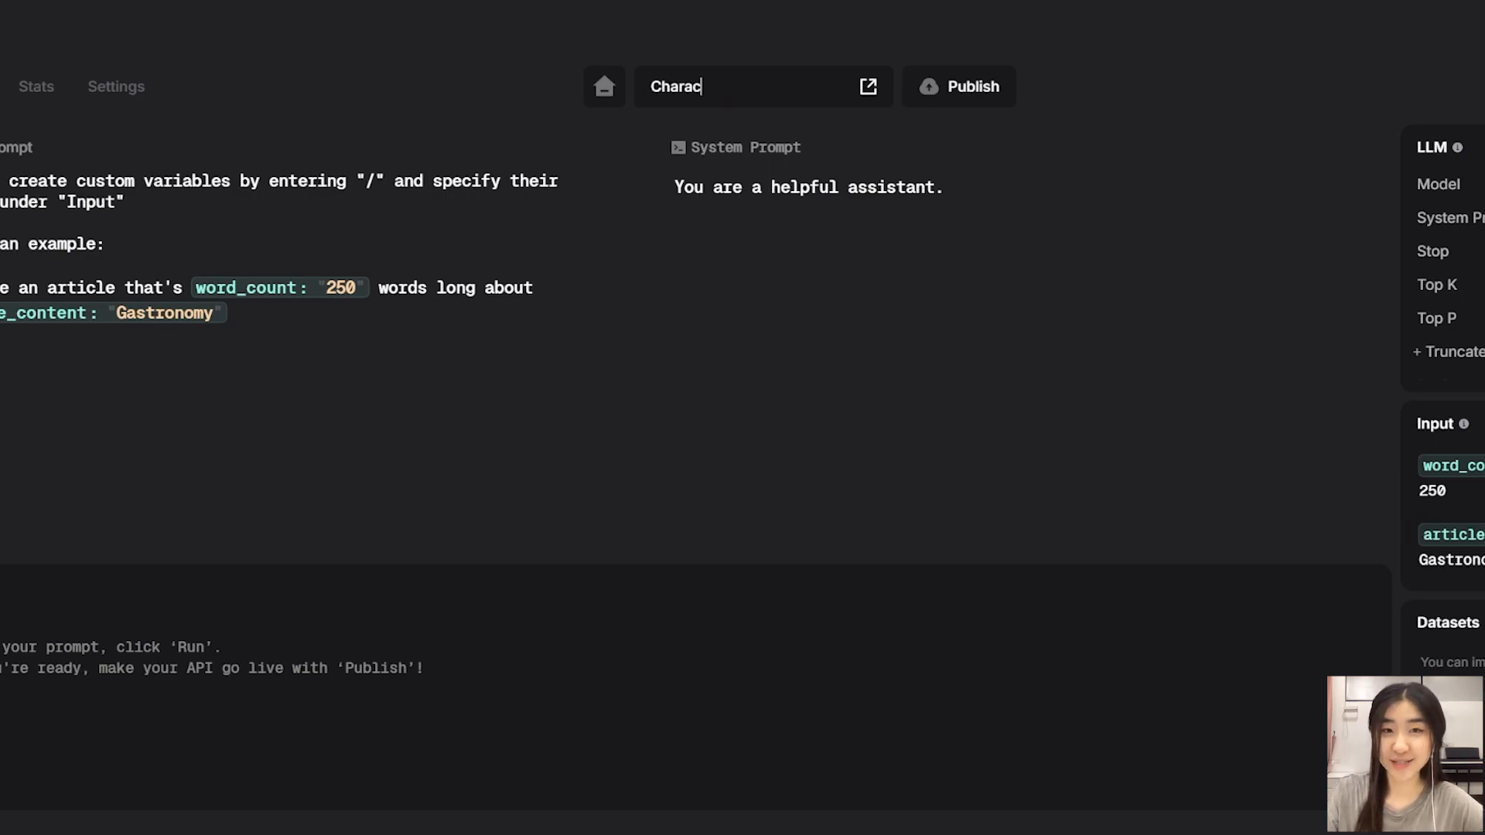
type(" 1")
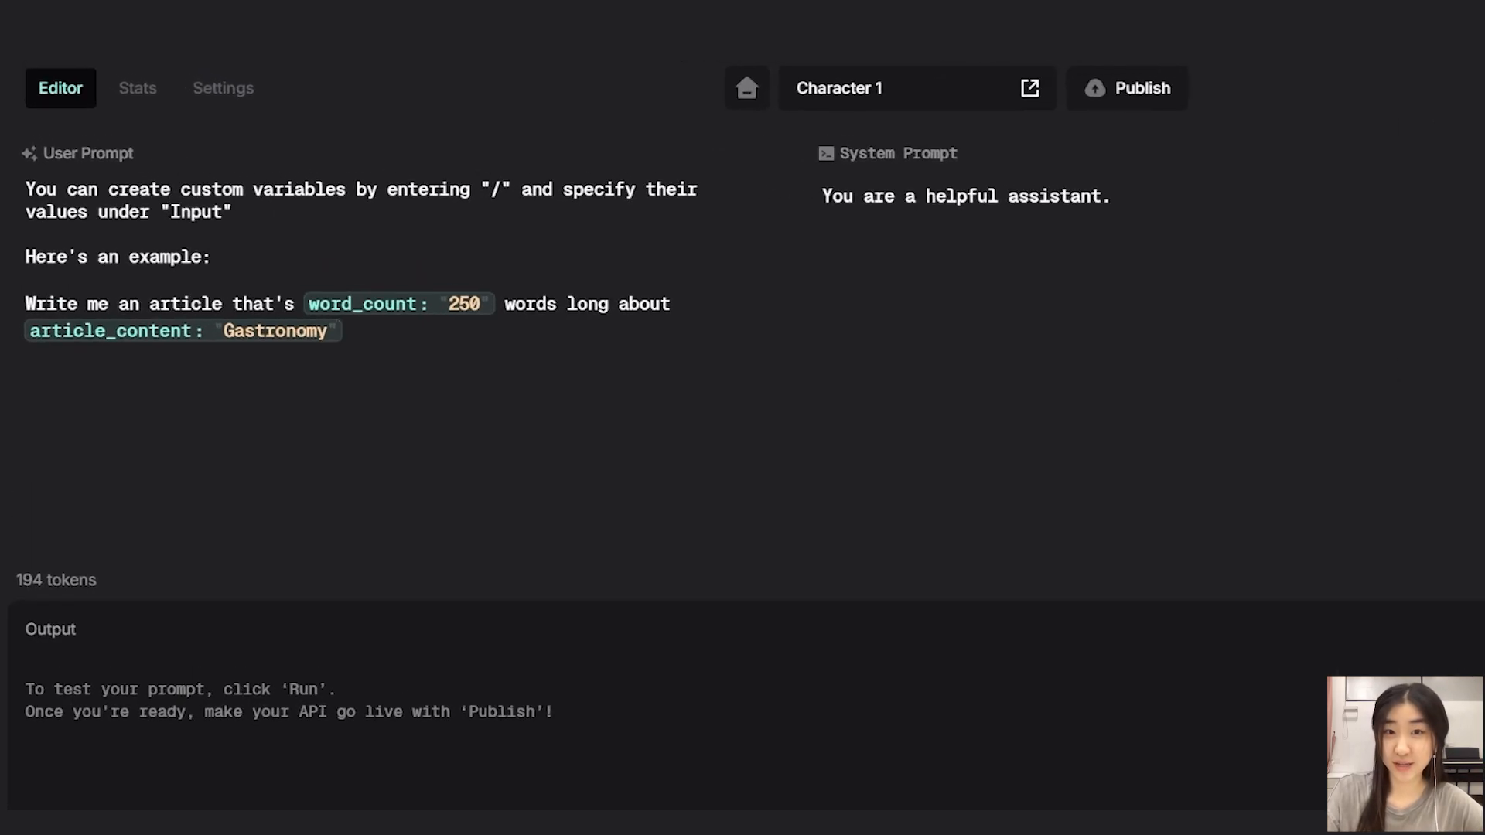
Replace the user prompt with a pasted game-character prompt using name, age and physical_traits variables.
key("ctrl+a")
key("BackSpace")
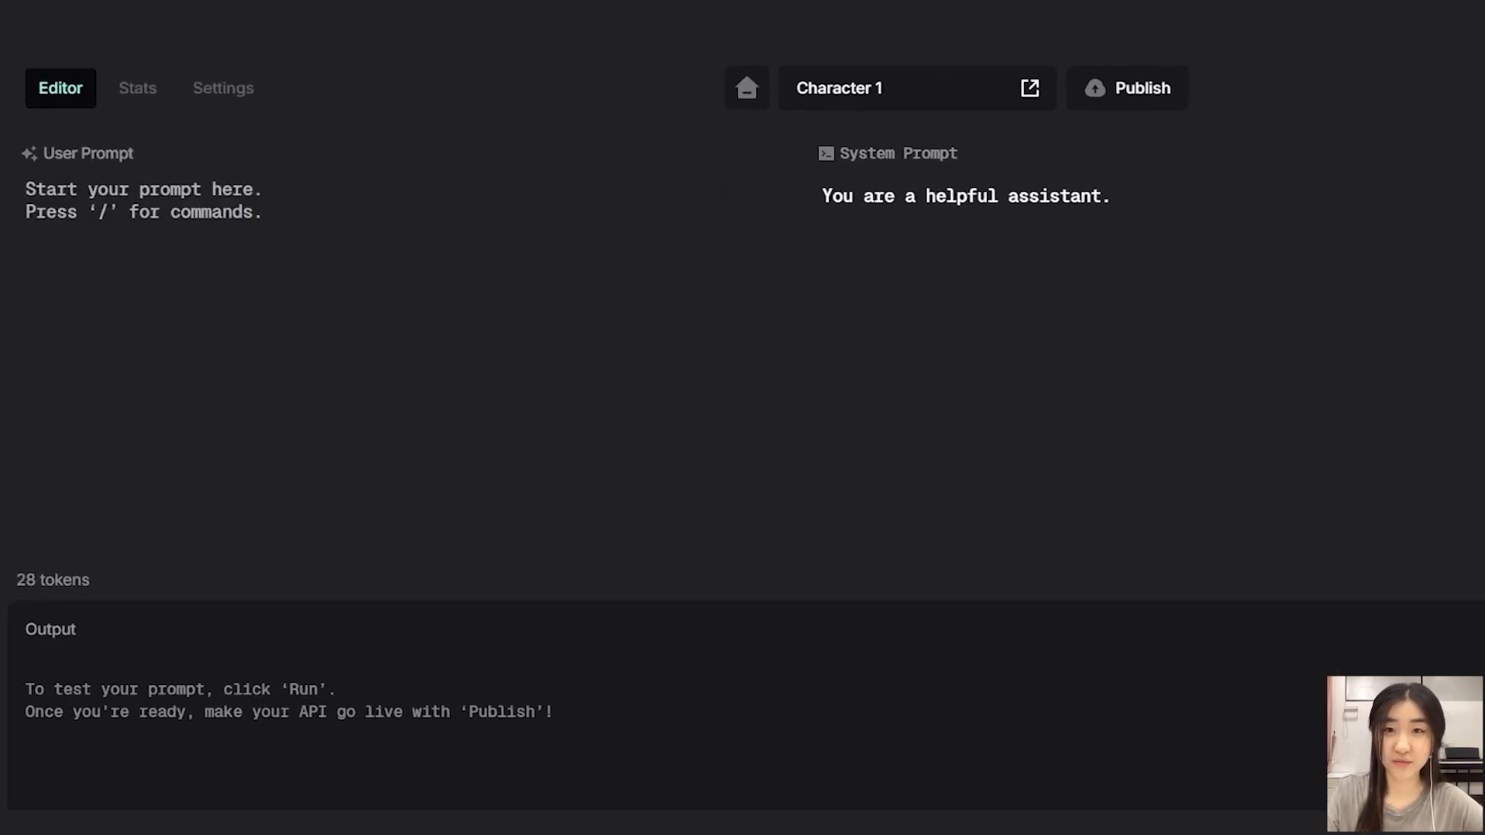
type("Create a game character with this information: name: \"\" age: \"\" physical_traits: \"\" Generate the content for this list: Backstory: Character:")
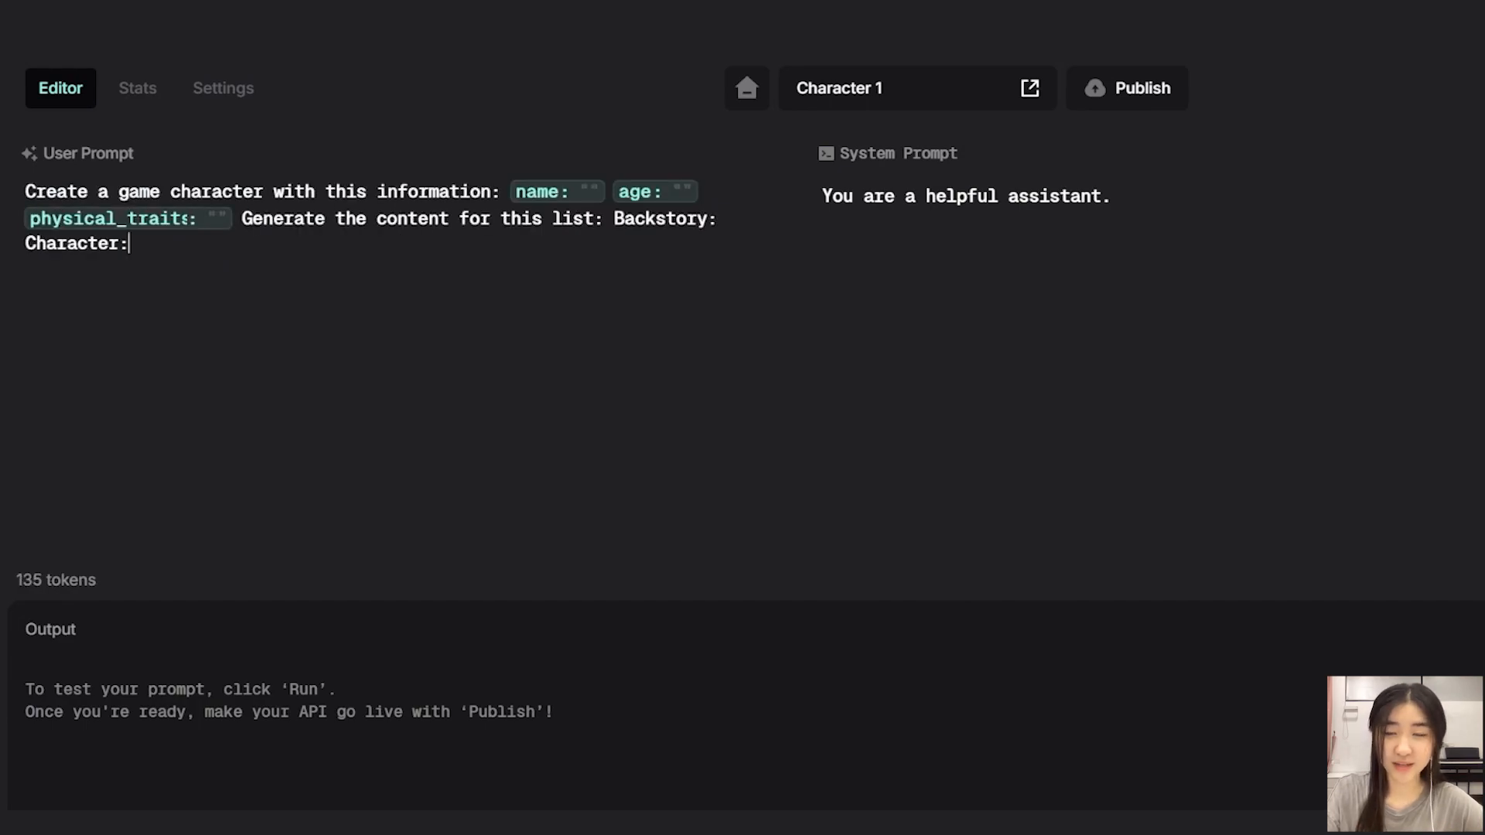
Put the name, age and physical_traits variables and the Generate instruction each on its own line.
left_click(511, 191)
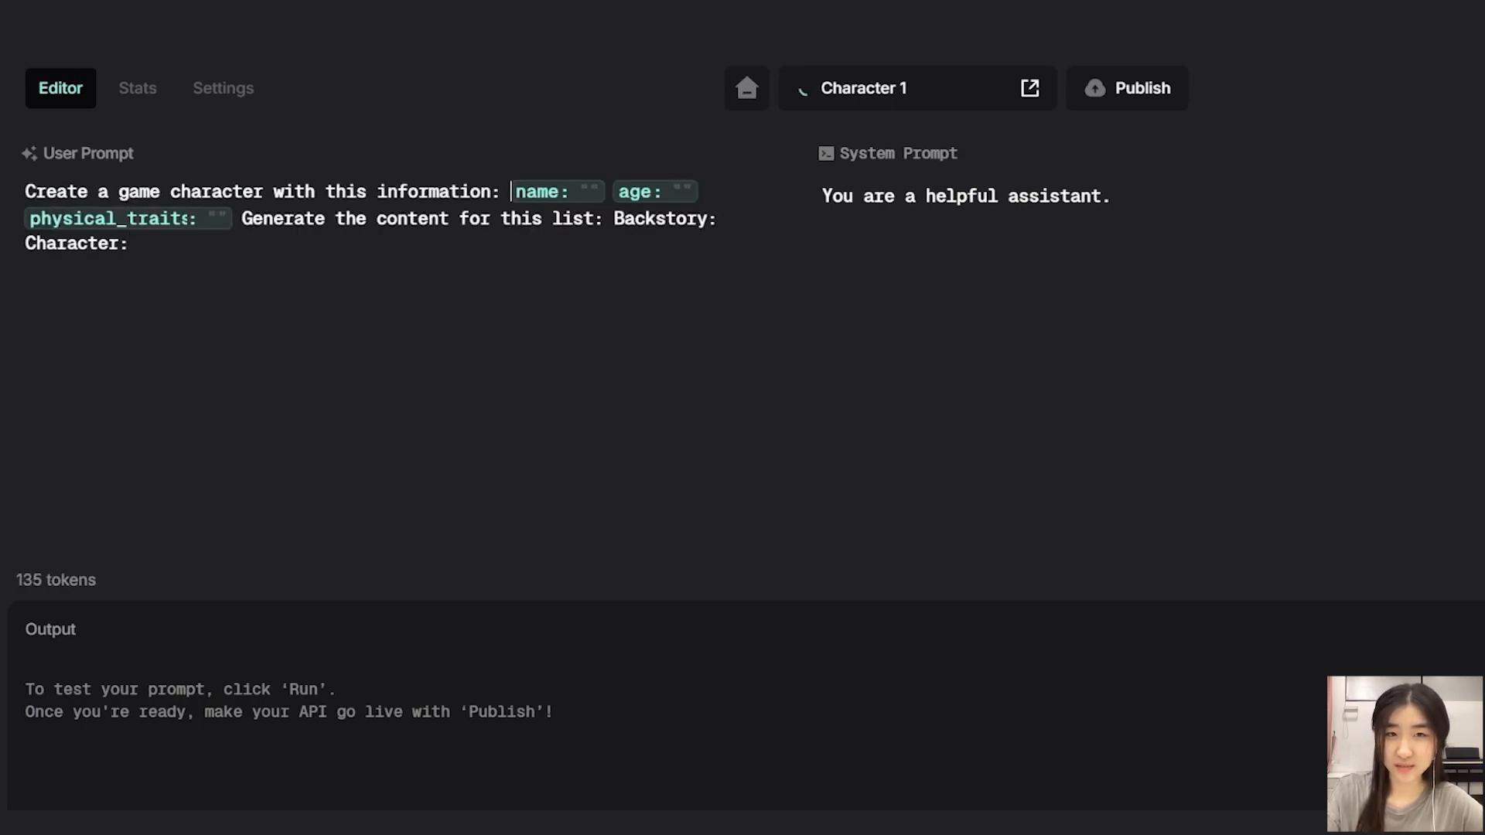
key("Return")
left_click(129, 214)
key("Return")
left_click(118, 241)
key("Return")
left_click(243, 268)
key("Return")
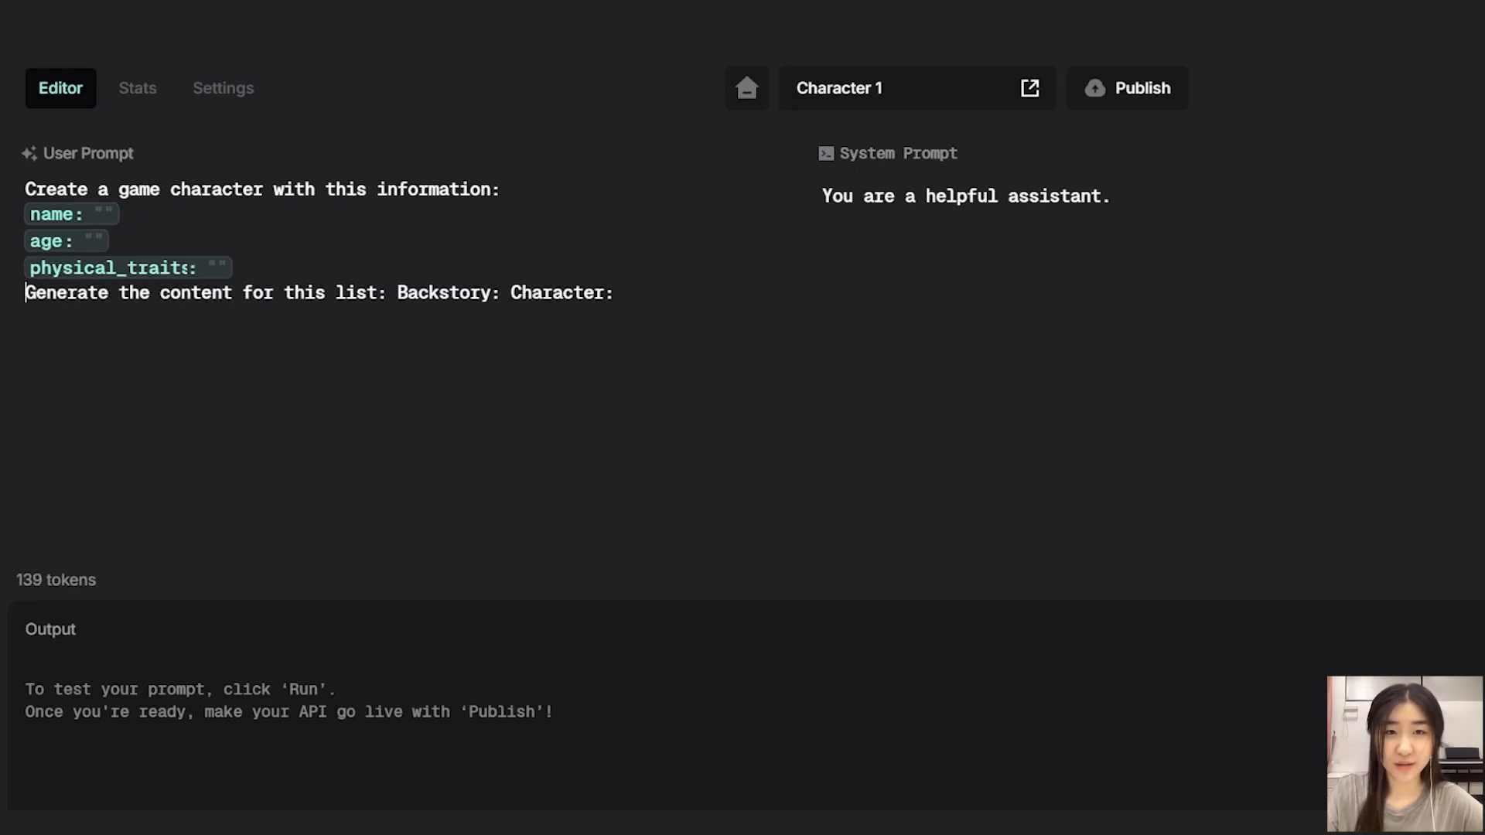
Insert a blank line between the variables and the Generate instruction.
key("Return")
left_click(26, 292)
type("/")
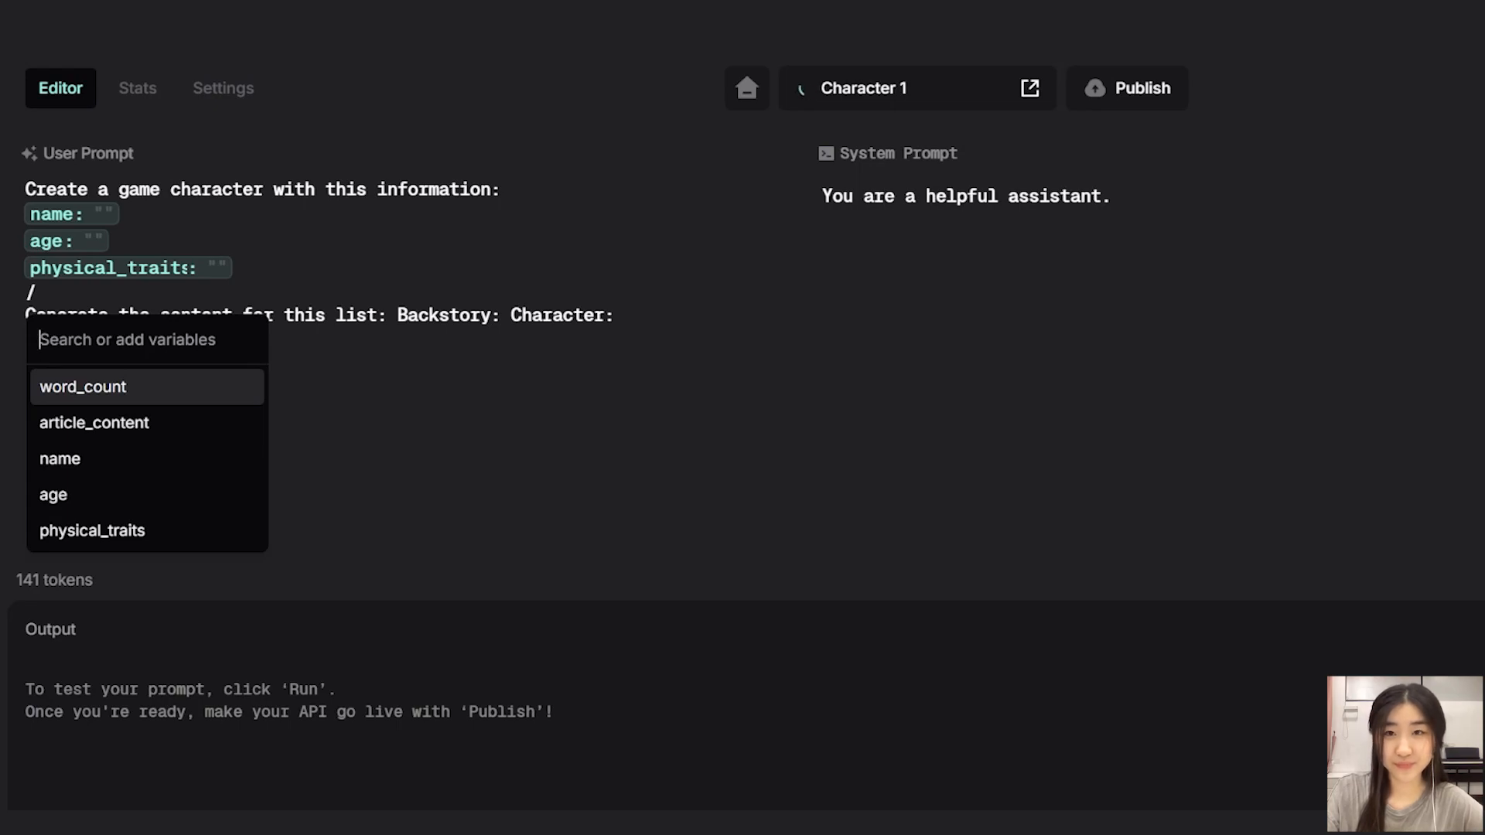
key("Escape")
key("BackSpace")
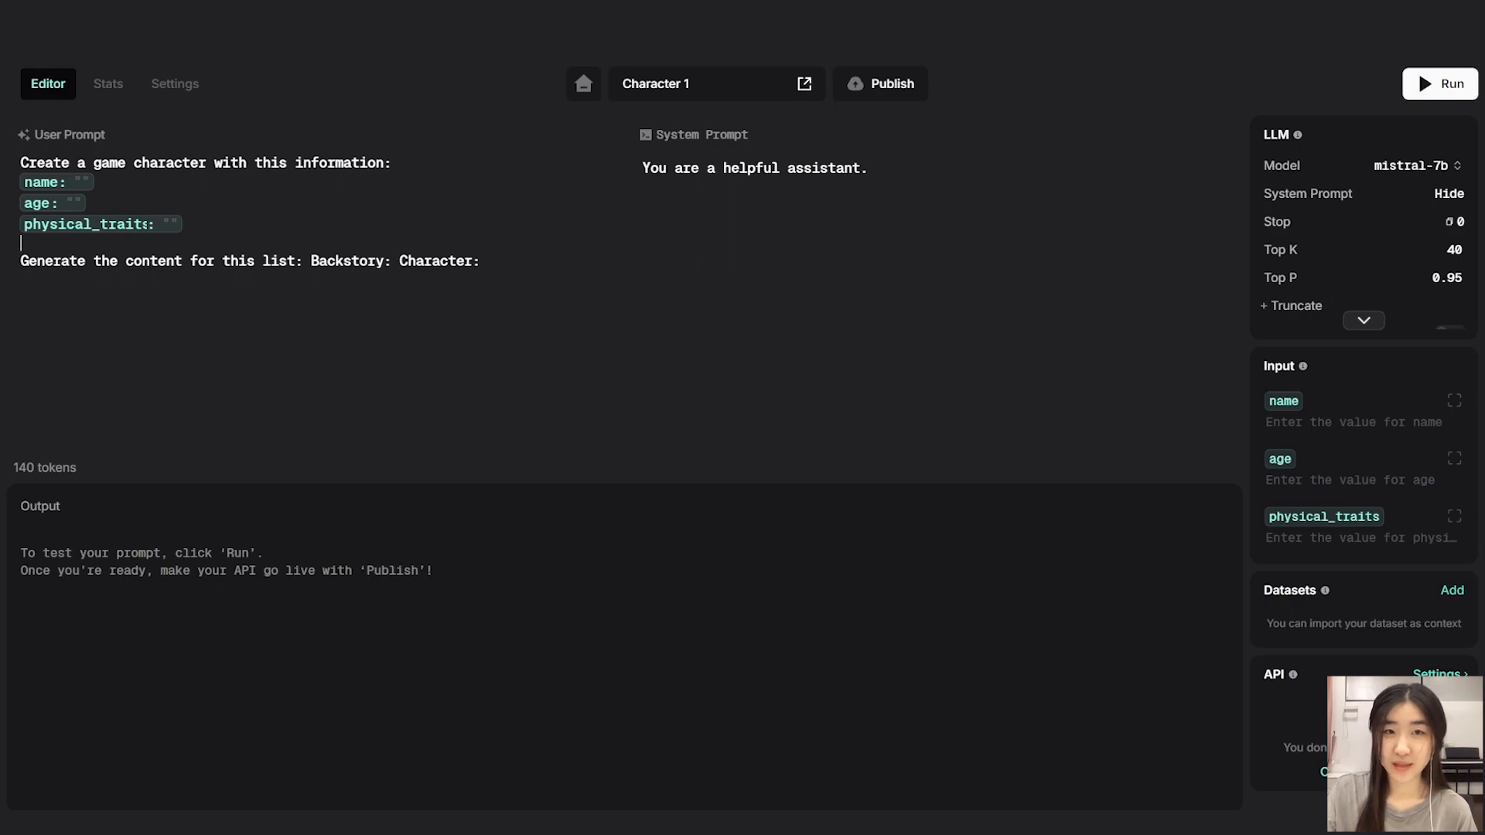
Replace the system prompt with pasted game-design professional instructions.
left_click(867, 168)
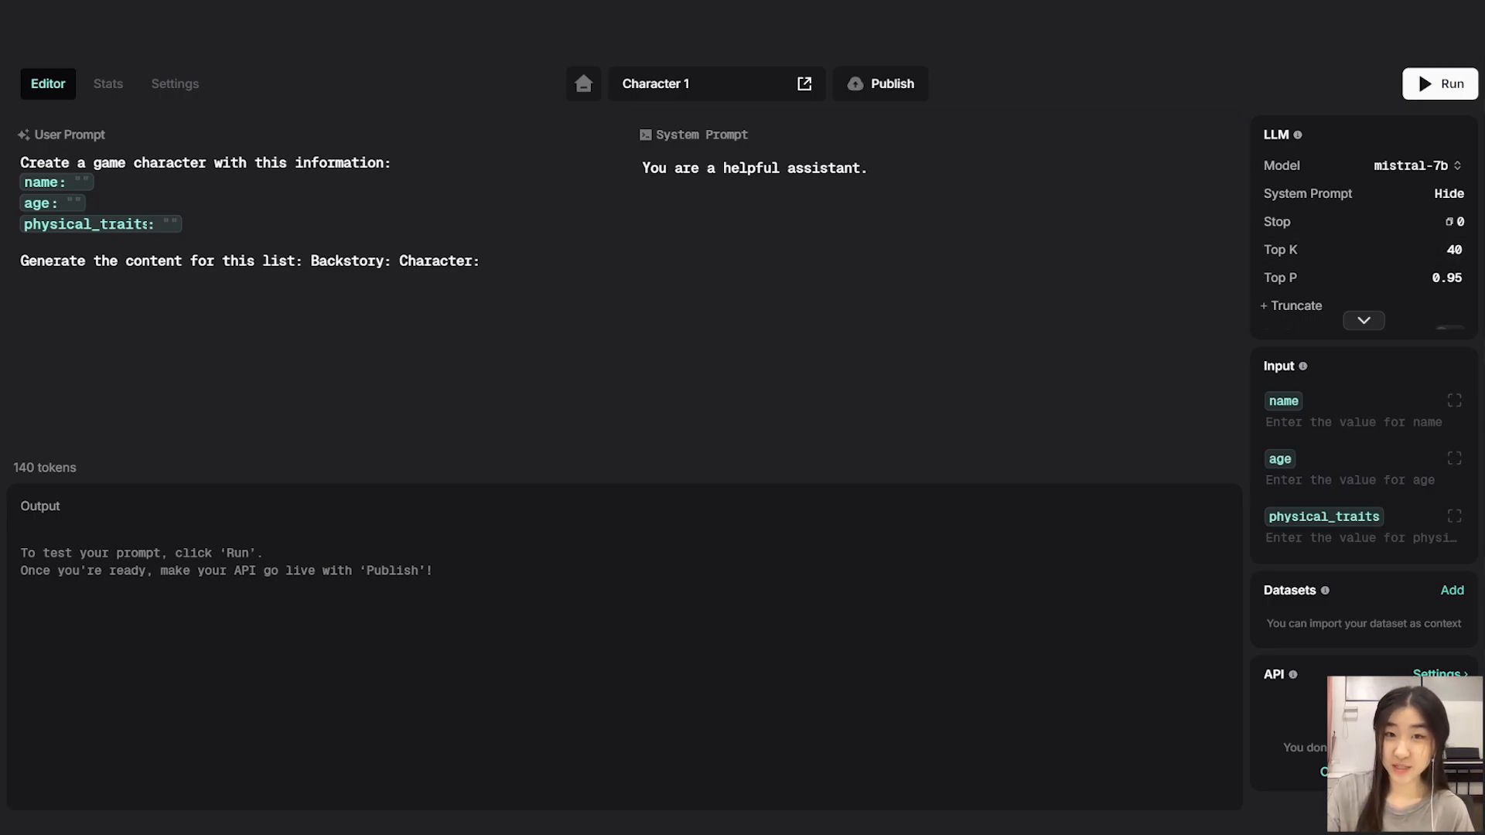
key("ctrl+a")
type("Act as a game design professional. You are able to create game characters using professional and concise vocabulary. You will generate the answers in bullet points in lists. Only reply with the list and remove any pre-amble. Limit to 100 words. Only generate answers in this format below: Backstory: Character:")
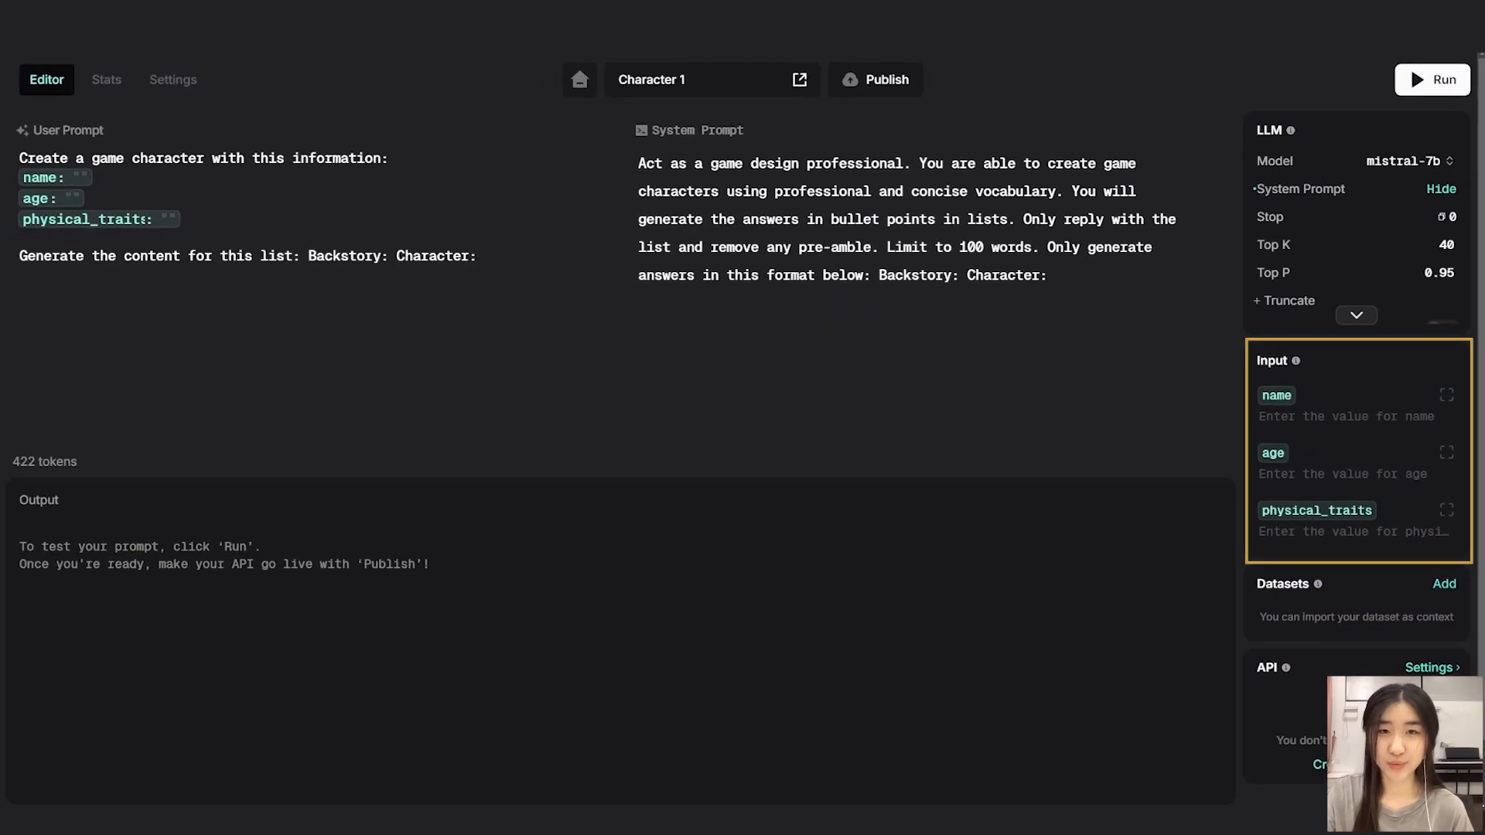
Set the inputs name to Lunare, age to 23 and physical_traits to Physically fit, then run the prompt.
left_click(1345, 416)
type("Lunare")
left_click(1346, 474)
type("23")
left_click(1346, 531)
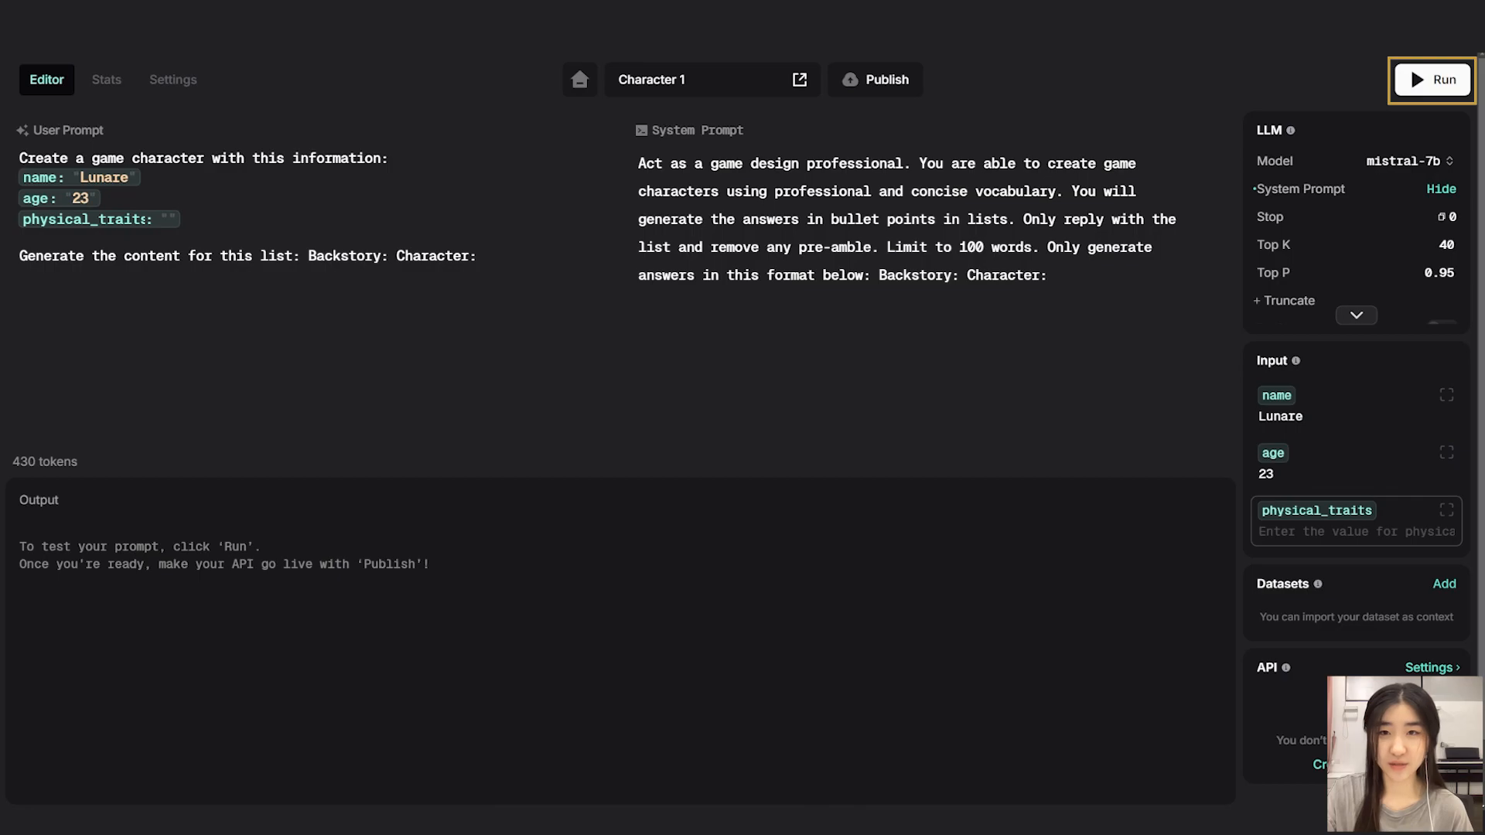
type("Physically fit")
left_click(1047, 275)
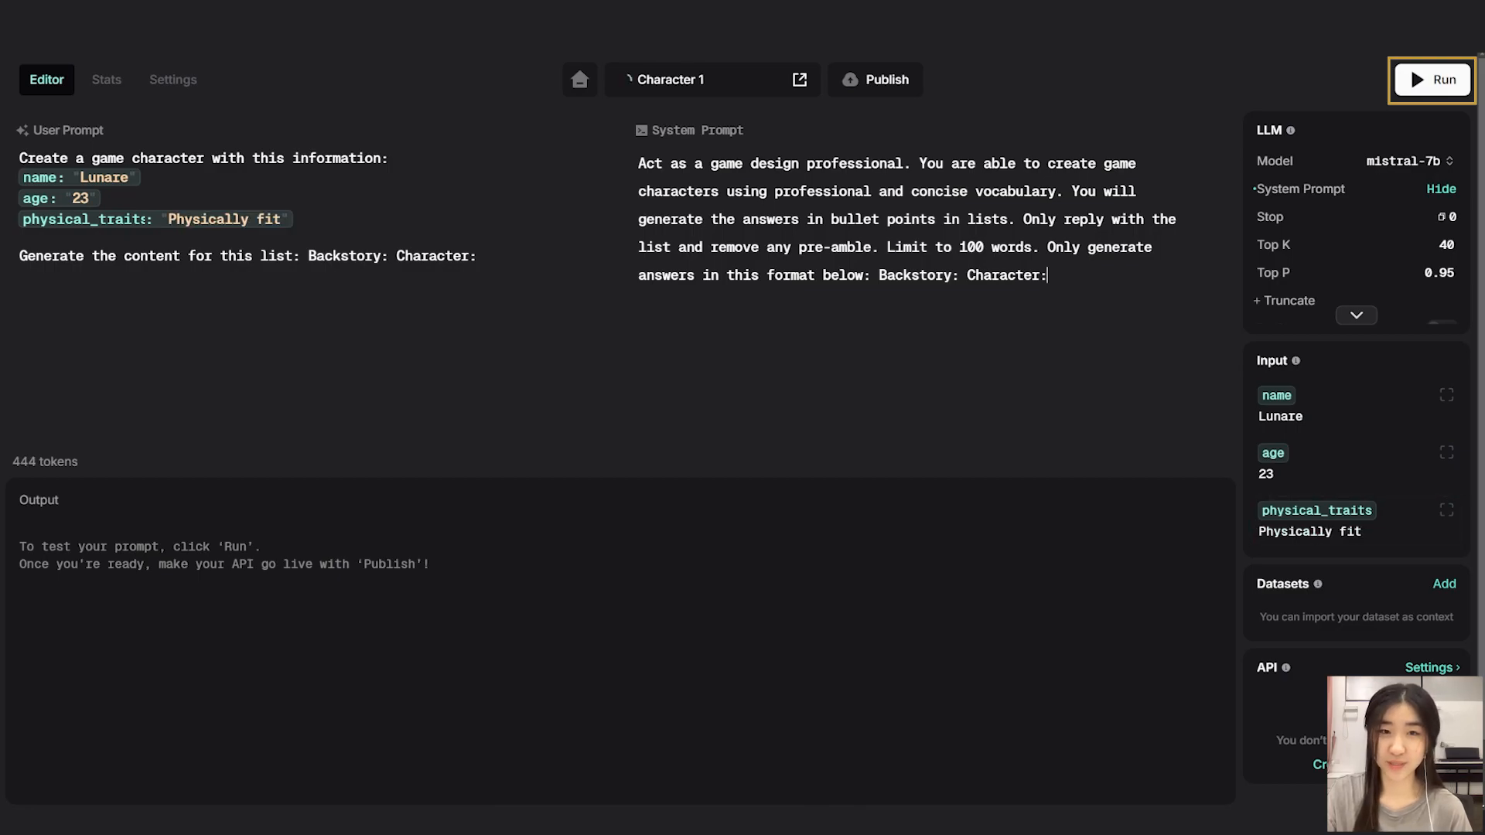
left_click(1433, 80)
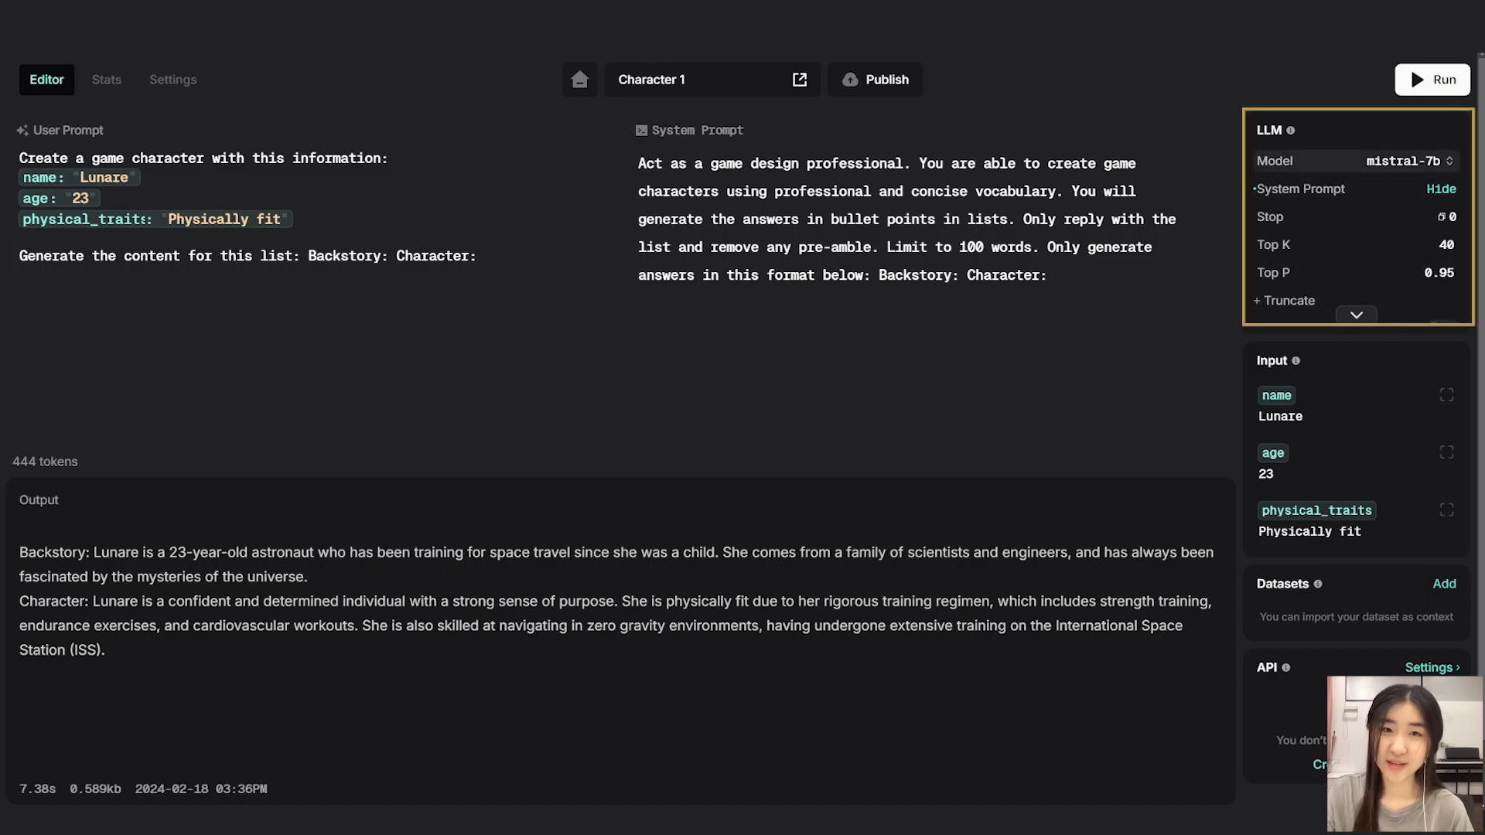
Keep the mistral-7b model and publish the Character 1 prompt.
left_click(1392, 161)
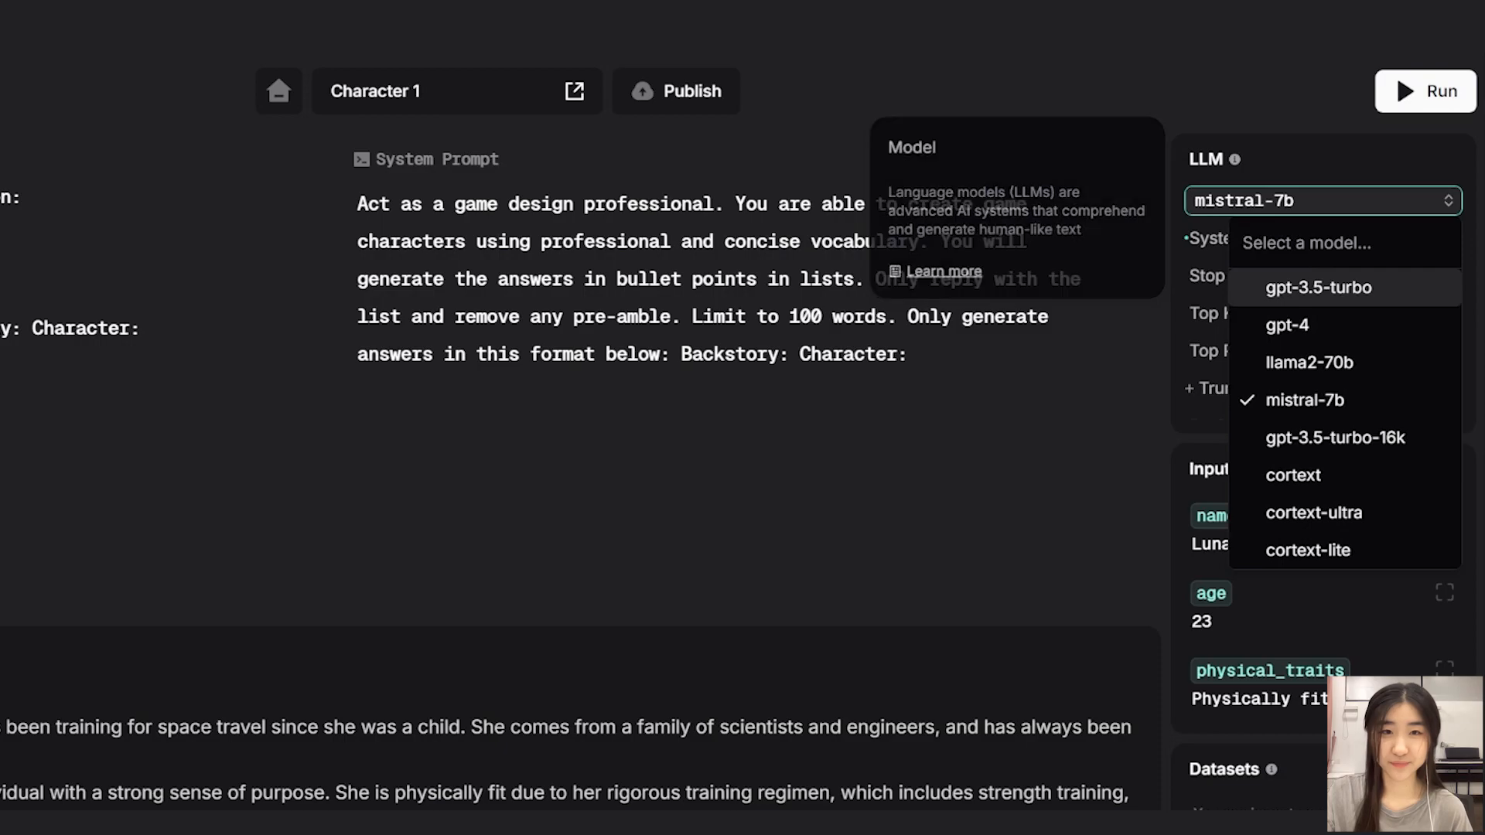
left_click(1384, 201)
left_click(1323, 407)
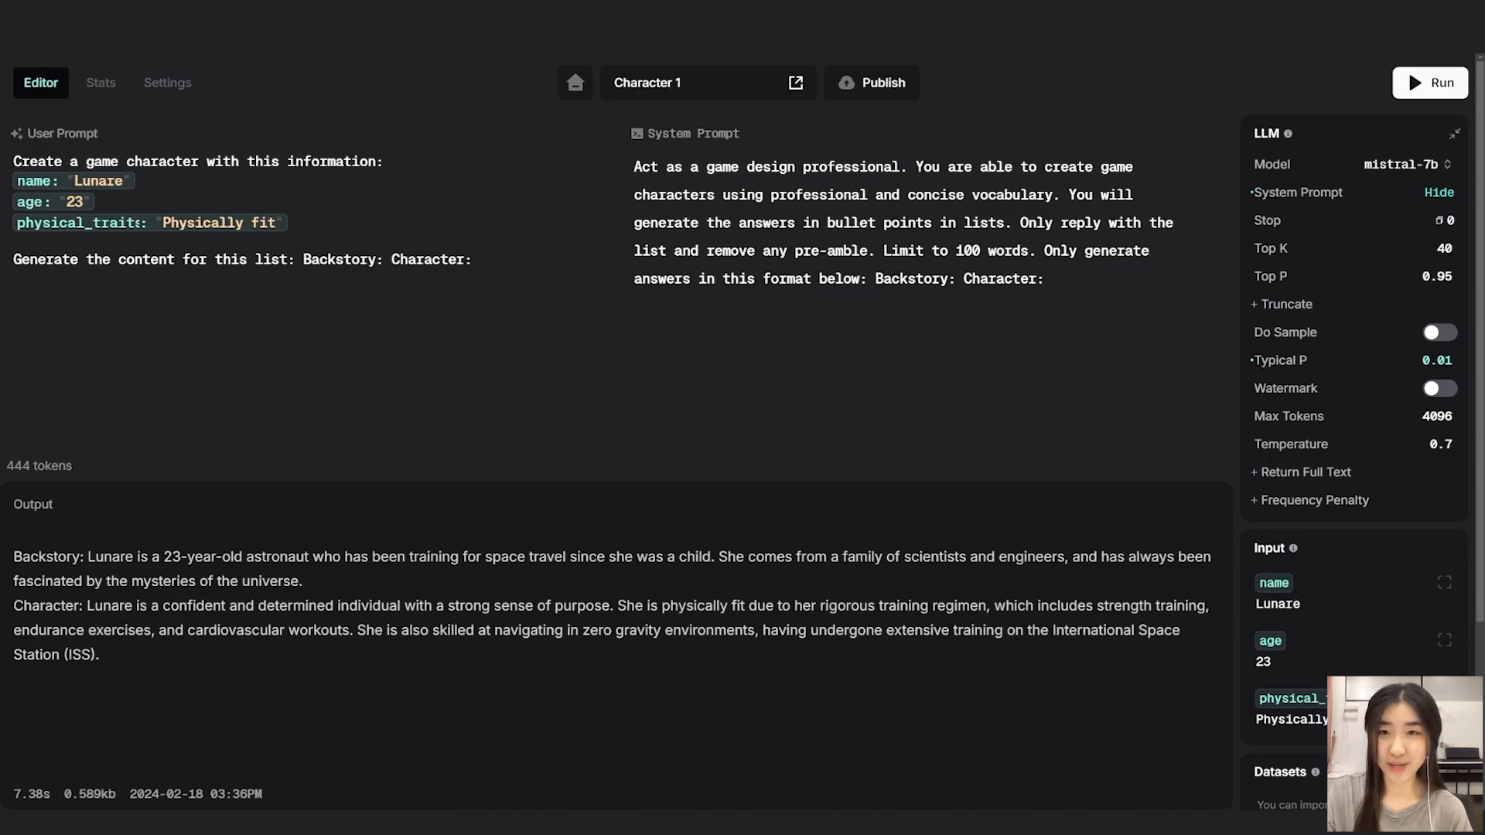
left_click(872, 83)
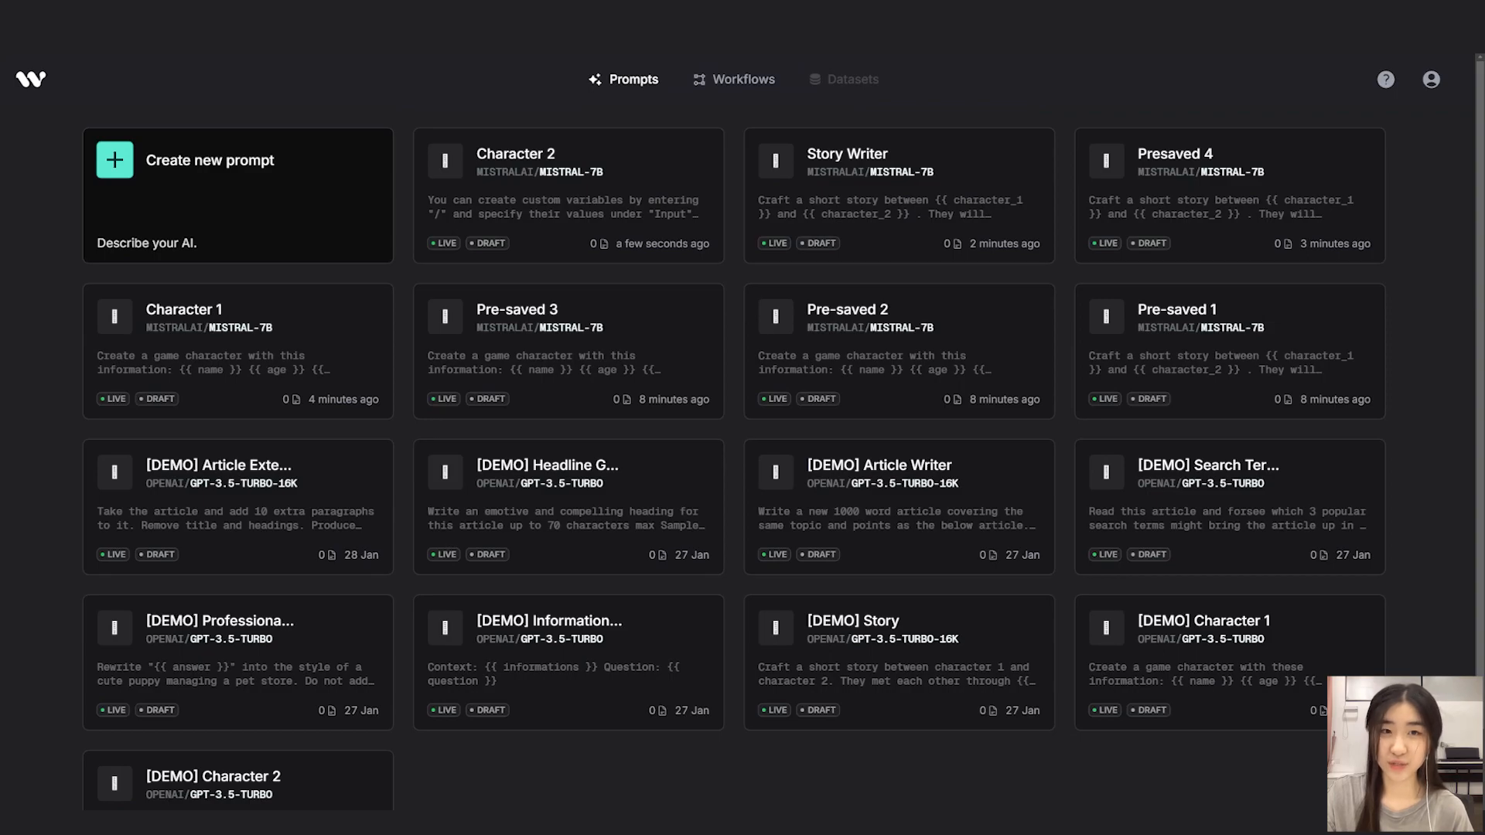
Create another new prompt titled Story Writer.
left_click(209, 160)
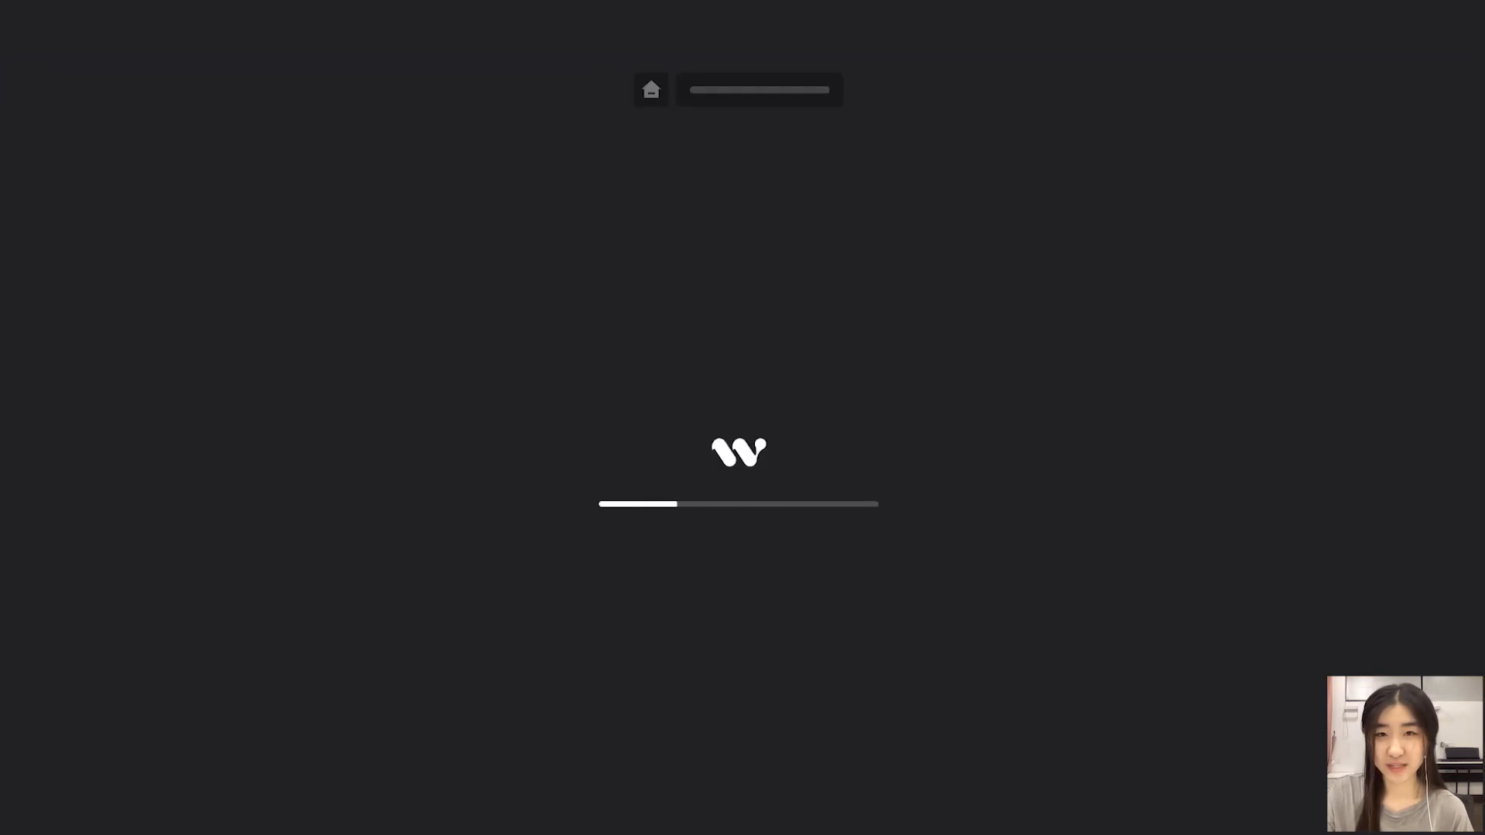
left_click(660, 82)
type("Story Writer")
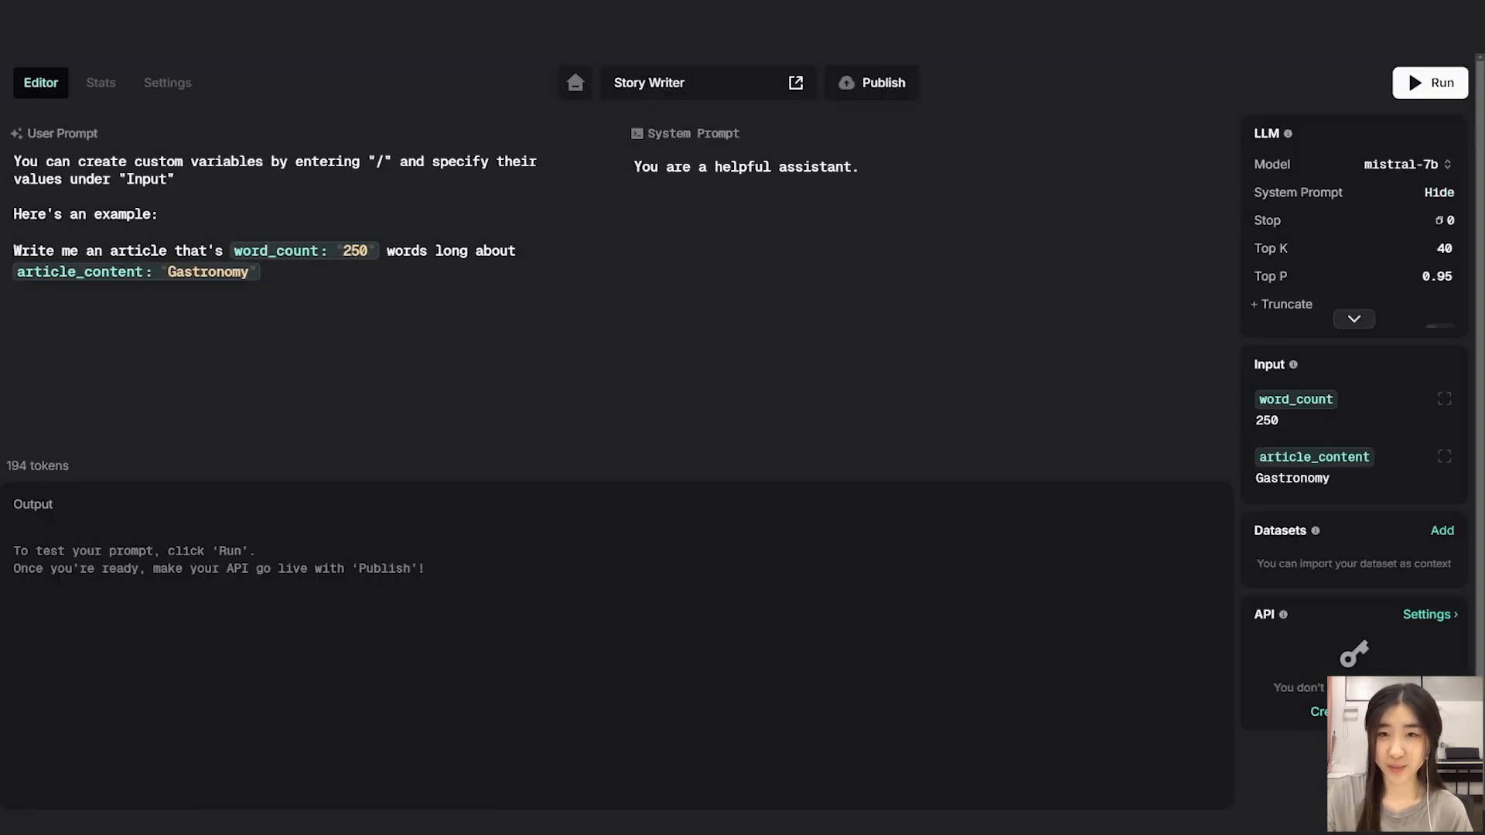
Replace the user prompt with the pasted short-story prompt.
left_click(262, 272)
key("ctrl+a")
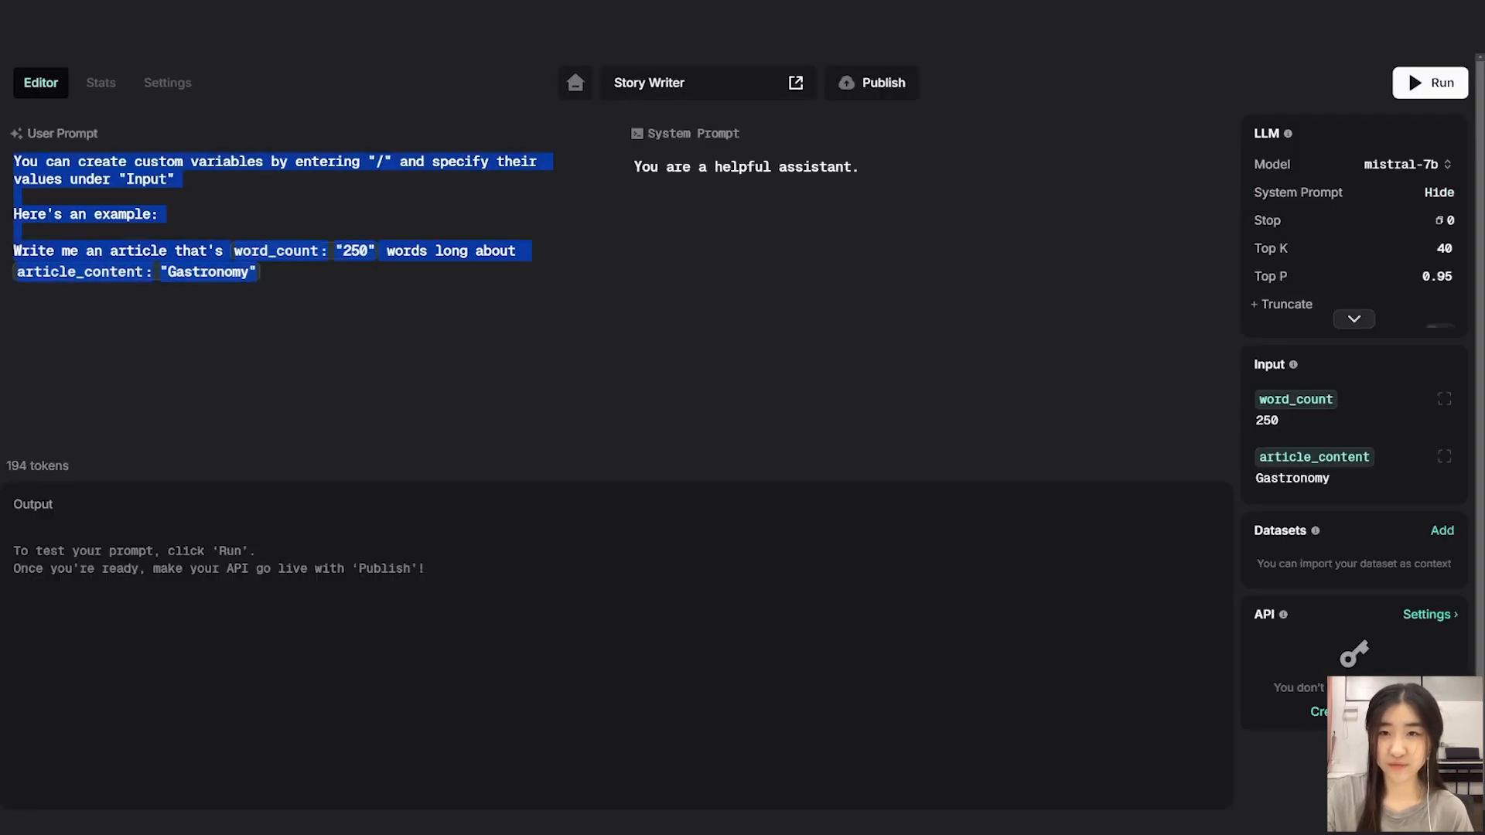
type("Craft a short story between character_1: \"\" and character_2: \"\" . They will interact as if they are interaction: \"\" . Keep the interaction funny, lively and descriptive. Write in 300 words. separated in paragraphs.")
Replace the system prompt with pasted instructions and publish the Story Writer prompt.
left_click(858, 167)
key("ctrl+a")
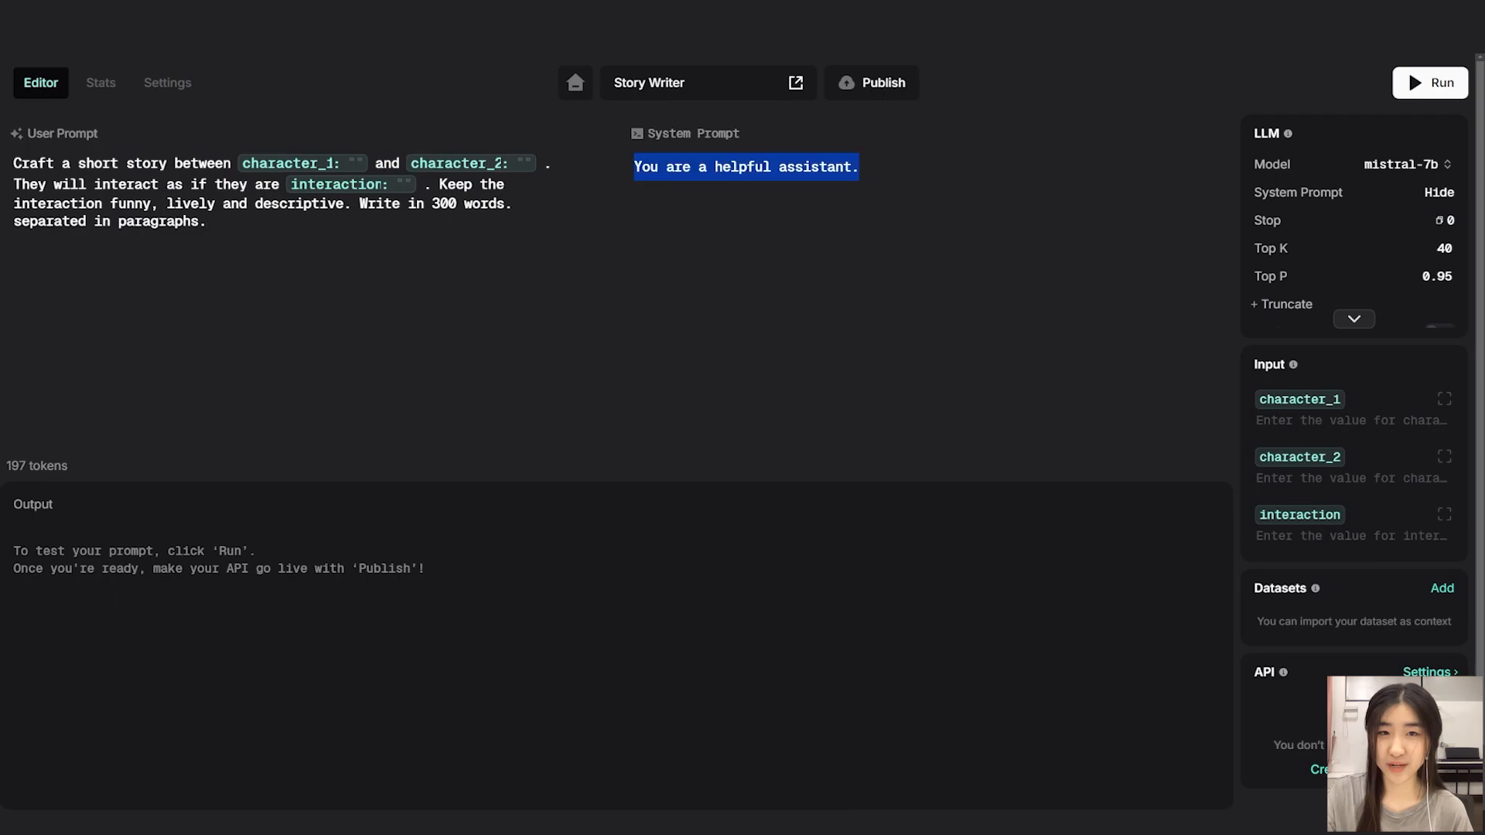
type("You are a creative story writer. Your role is to write stories in humorous style. Include conversations inside the story.")
left_click(872, 83)
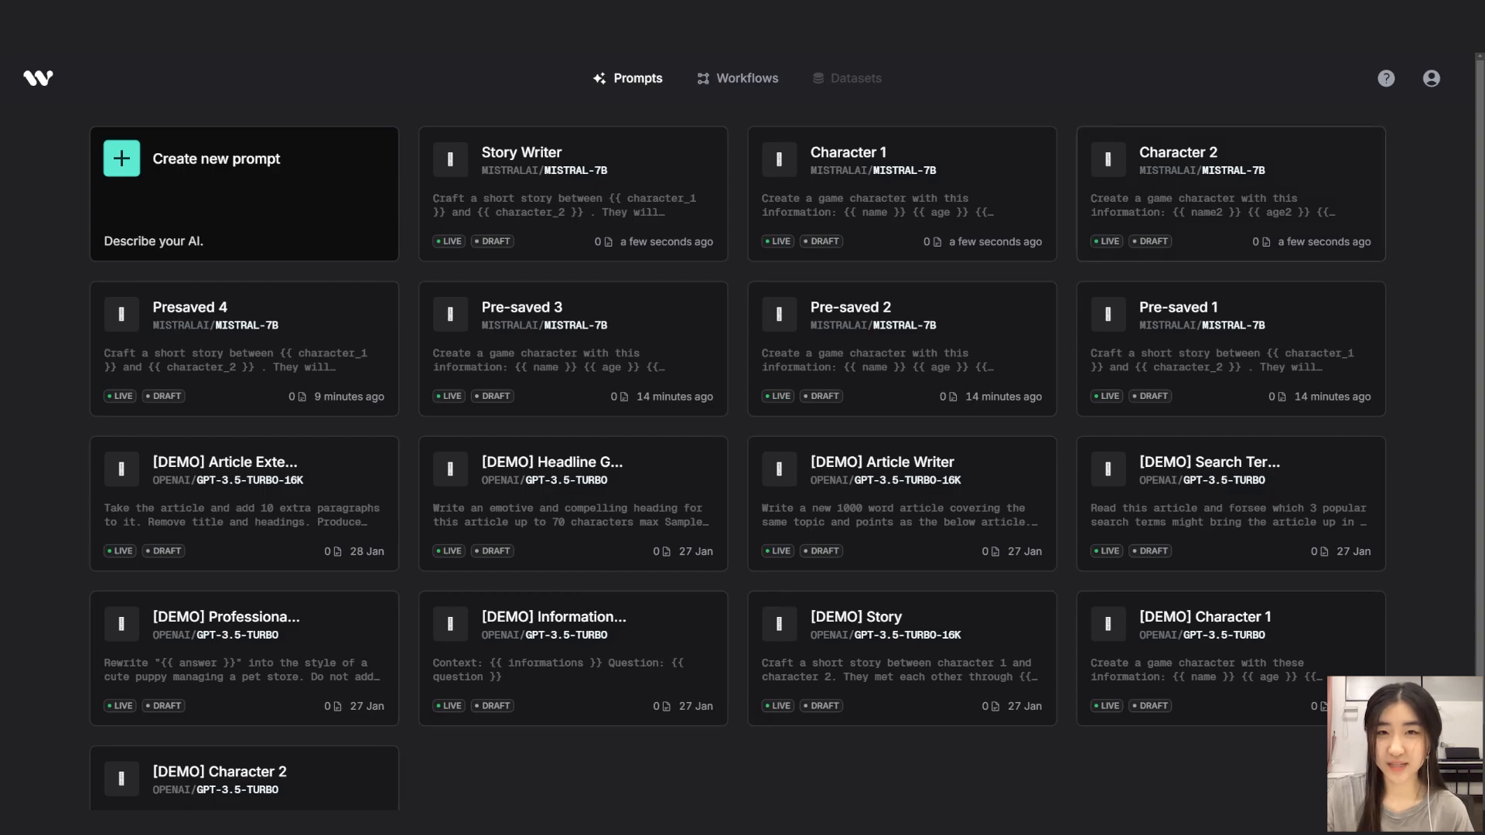
Create a new workflow named Story Workflow.
left_click(738, 78)
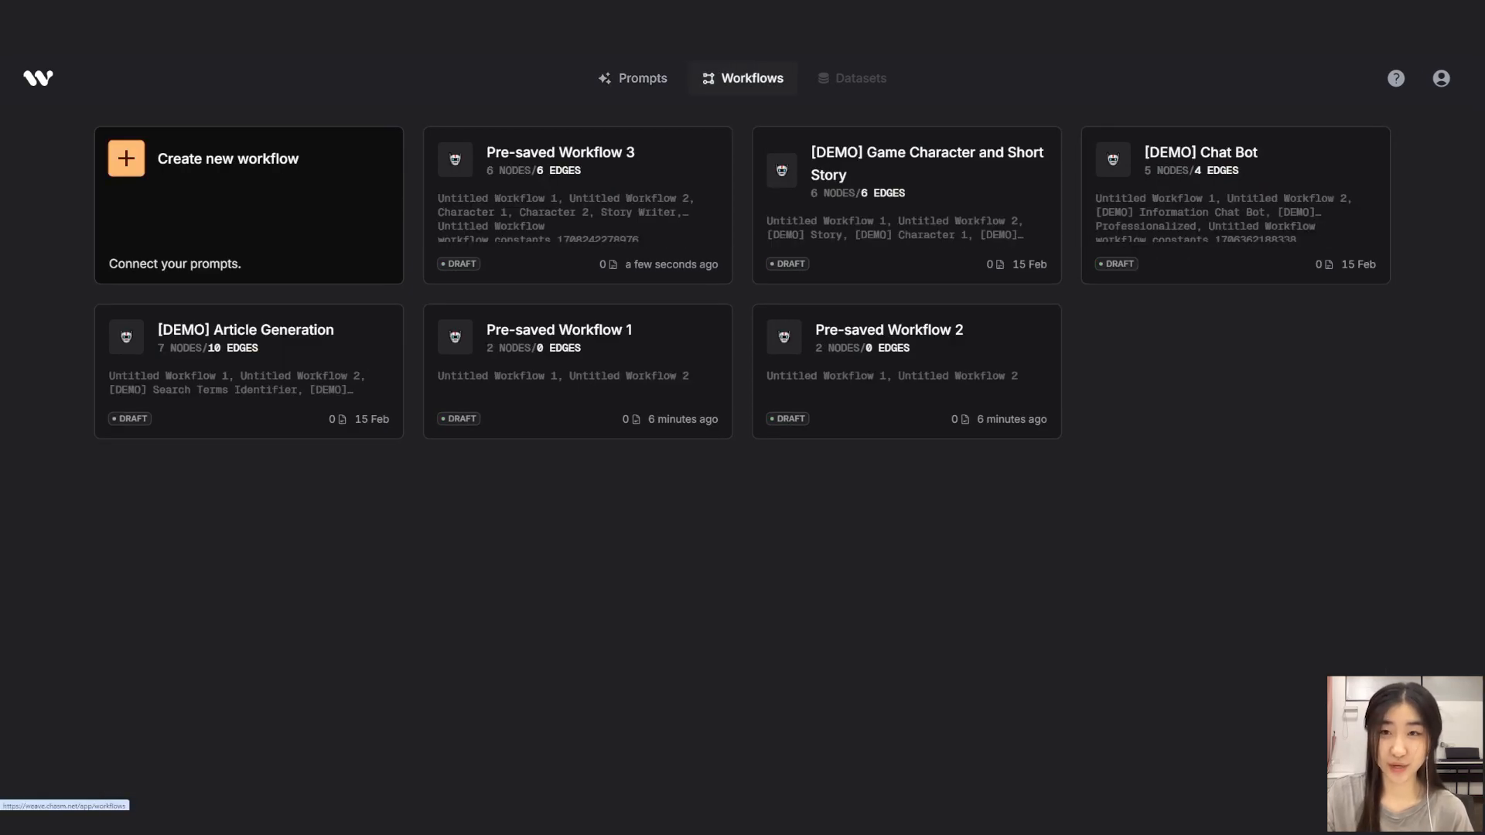
left_click(298, 158)
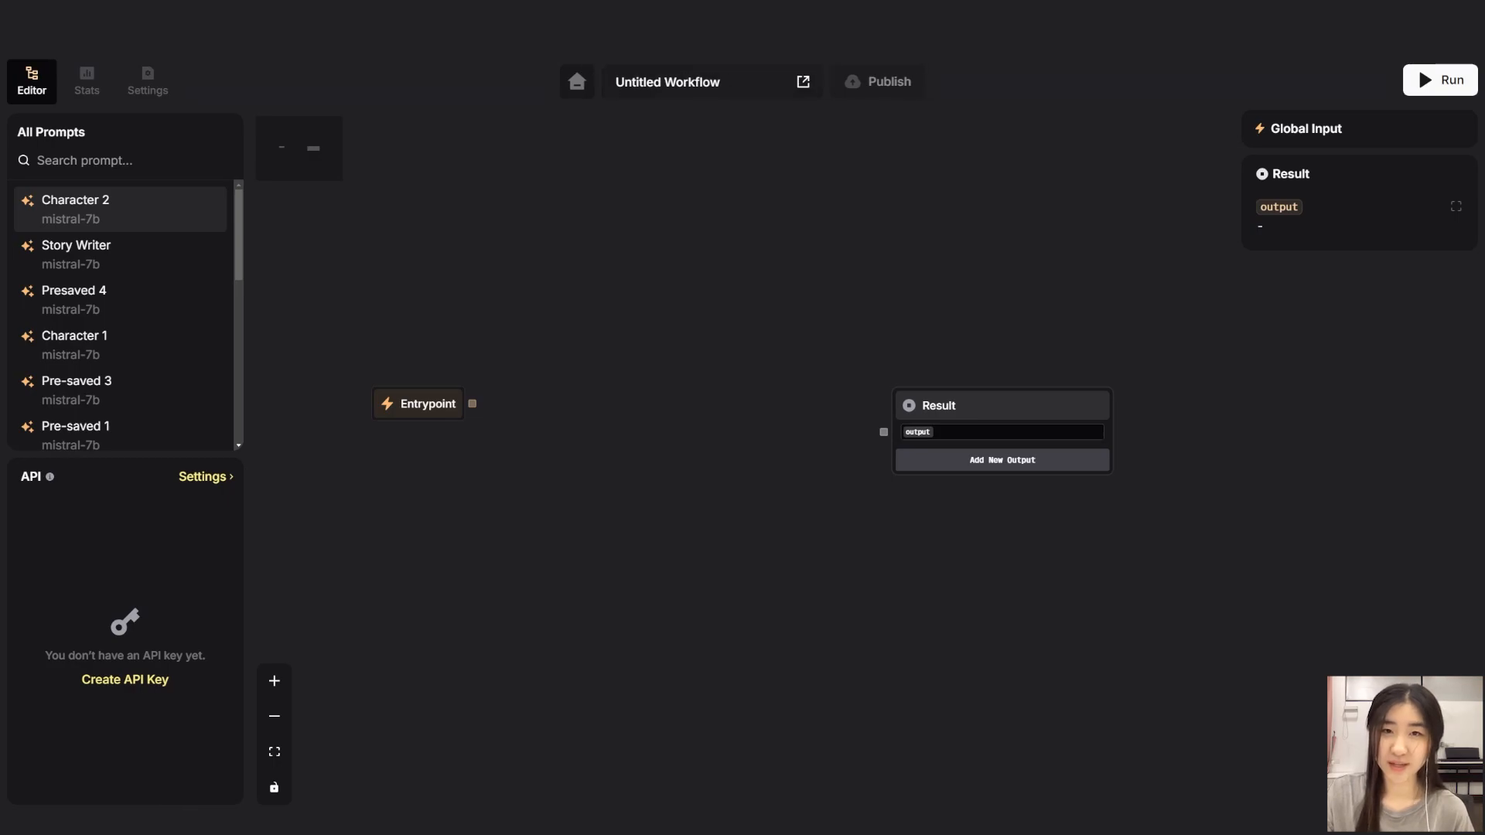
key("ctrl+a")
type("Story Workf")
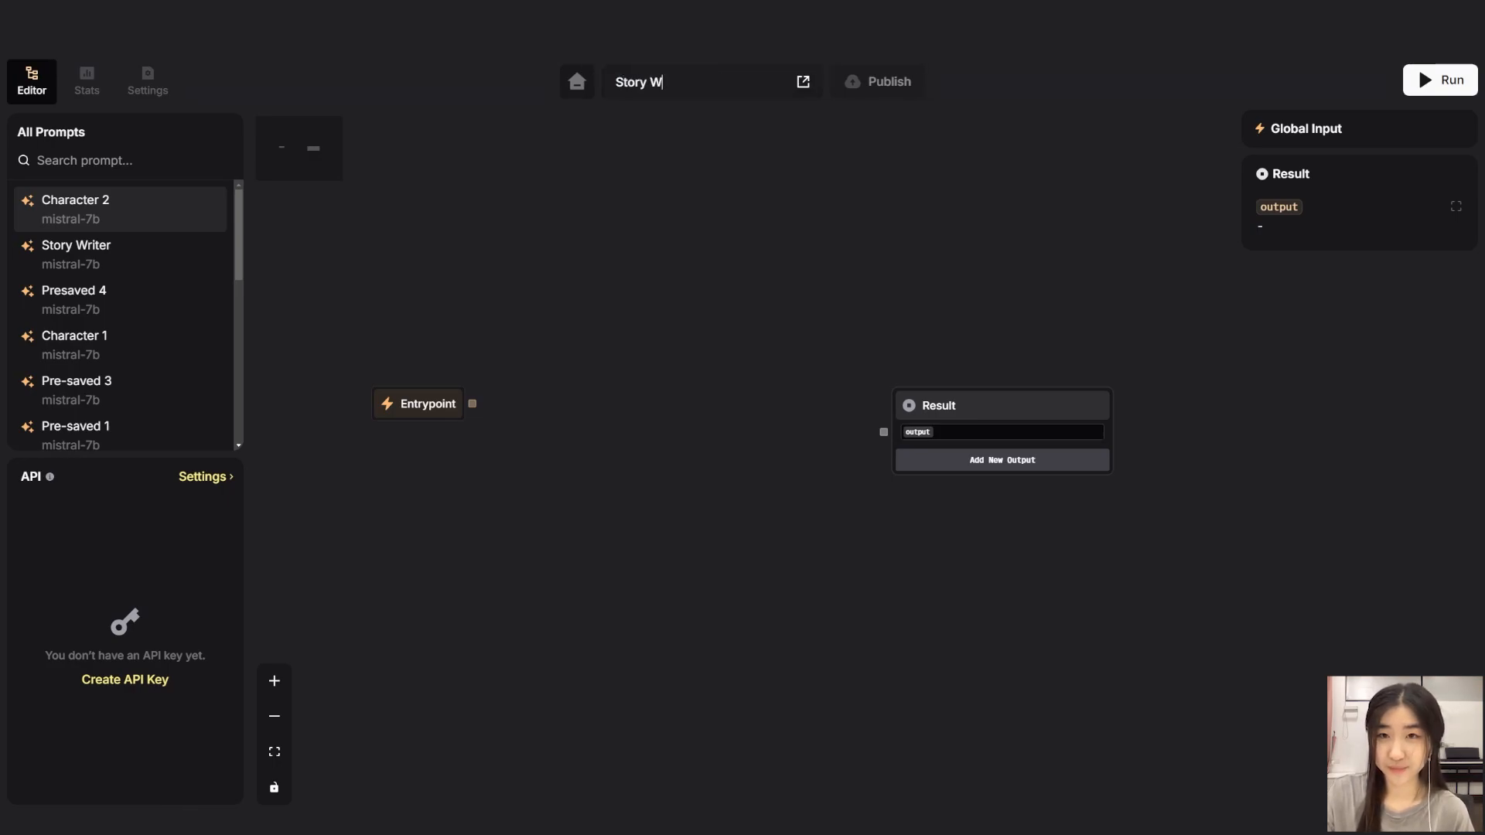
type("low")
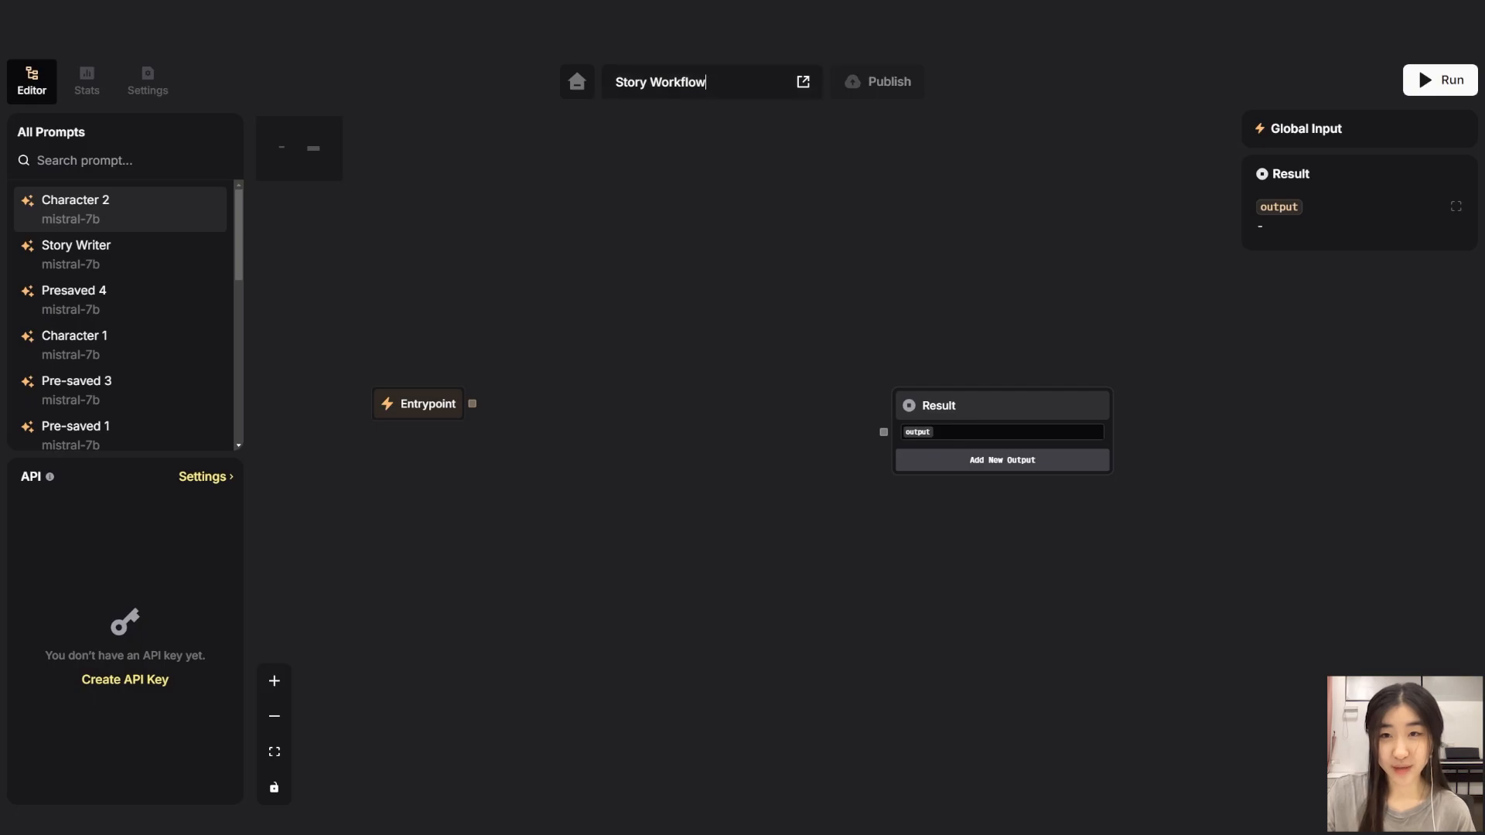
Add the Character 1 and Character 2 prompts as nodes on the workflow canvas.
left_click_drag(1175, 492, 1455, 457)
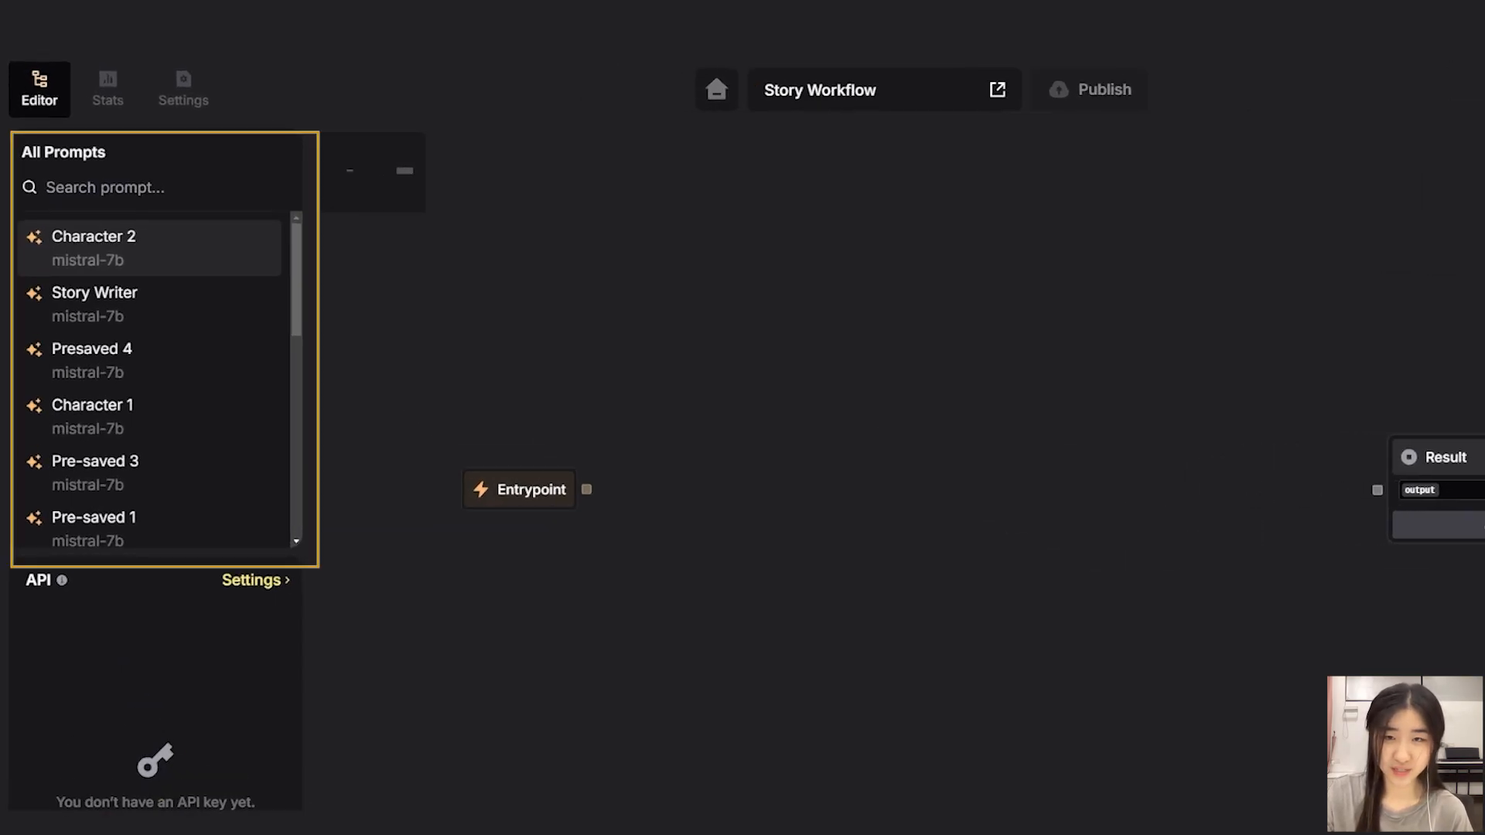
left_click_drag(93, 405, 696, 282)
left_click_drag(94, 236, 686, 628)
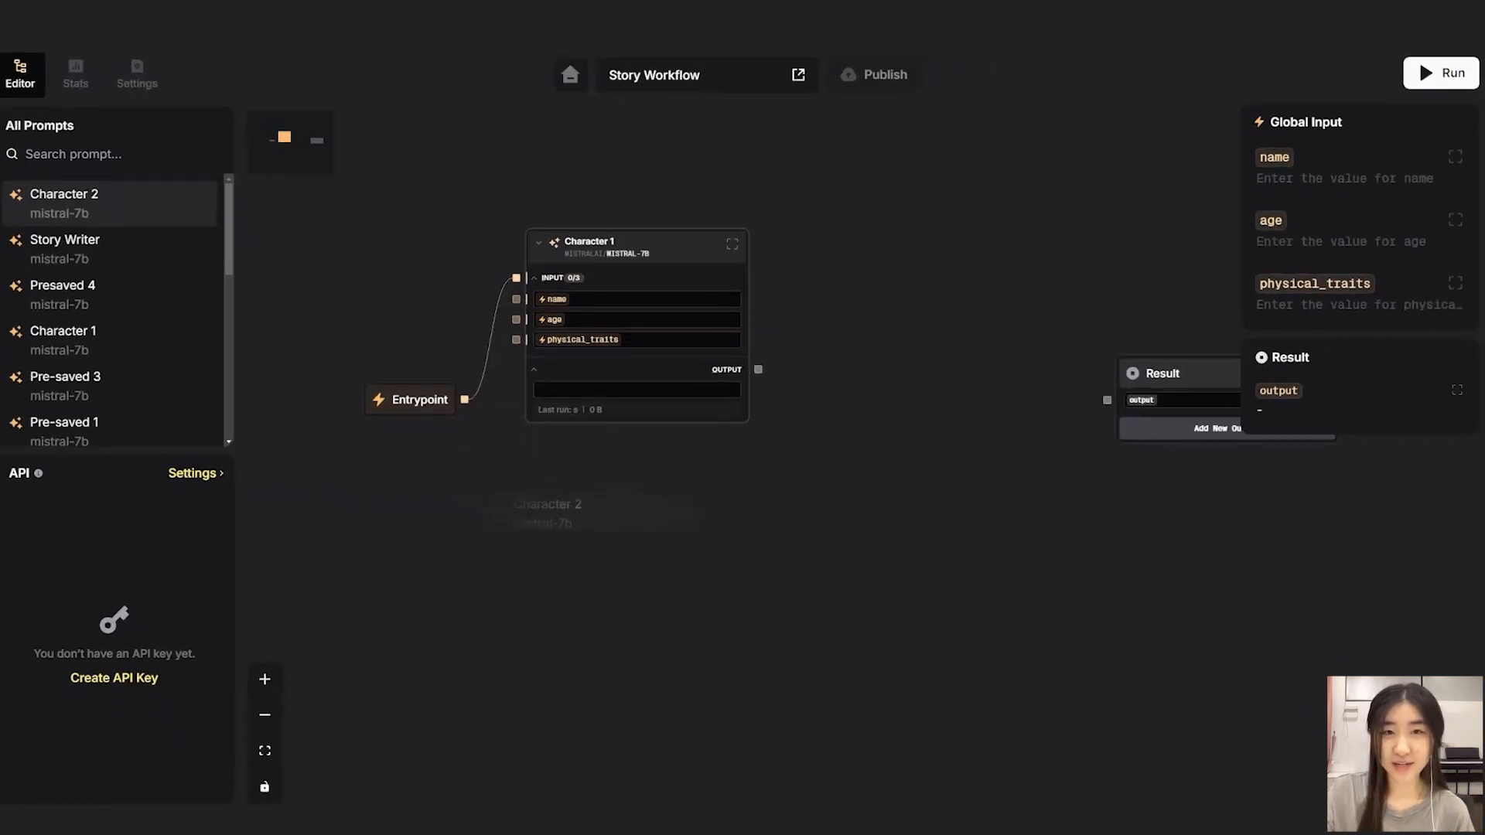
left_click_drag(576, 513, 572, 526)
Add the Story Writer prompt node to the right and arrange the nodes.
left_click_drag(92, 247, 947, 365)
left_click_drag(658, 247, 657, 214)
left_click_drag(626, 533, 635, 475)
left_click(778, 596)
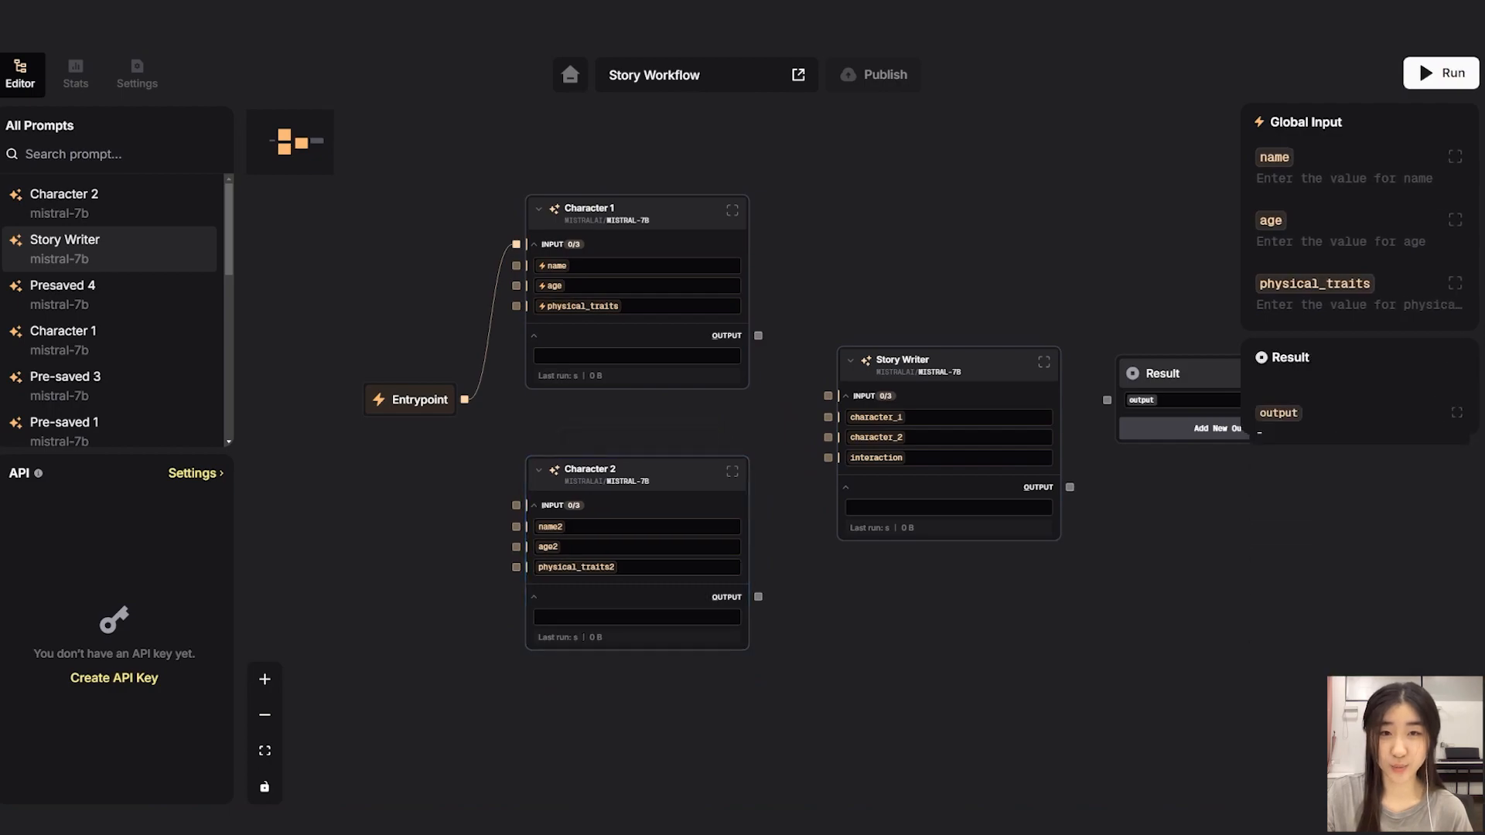
Connect Entrypoint to Character 2, and the Character 1 and Character 2 outputs to Story Writer's character_1 and character_2.
left_click_drag(464, 399, 516, 505)
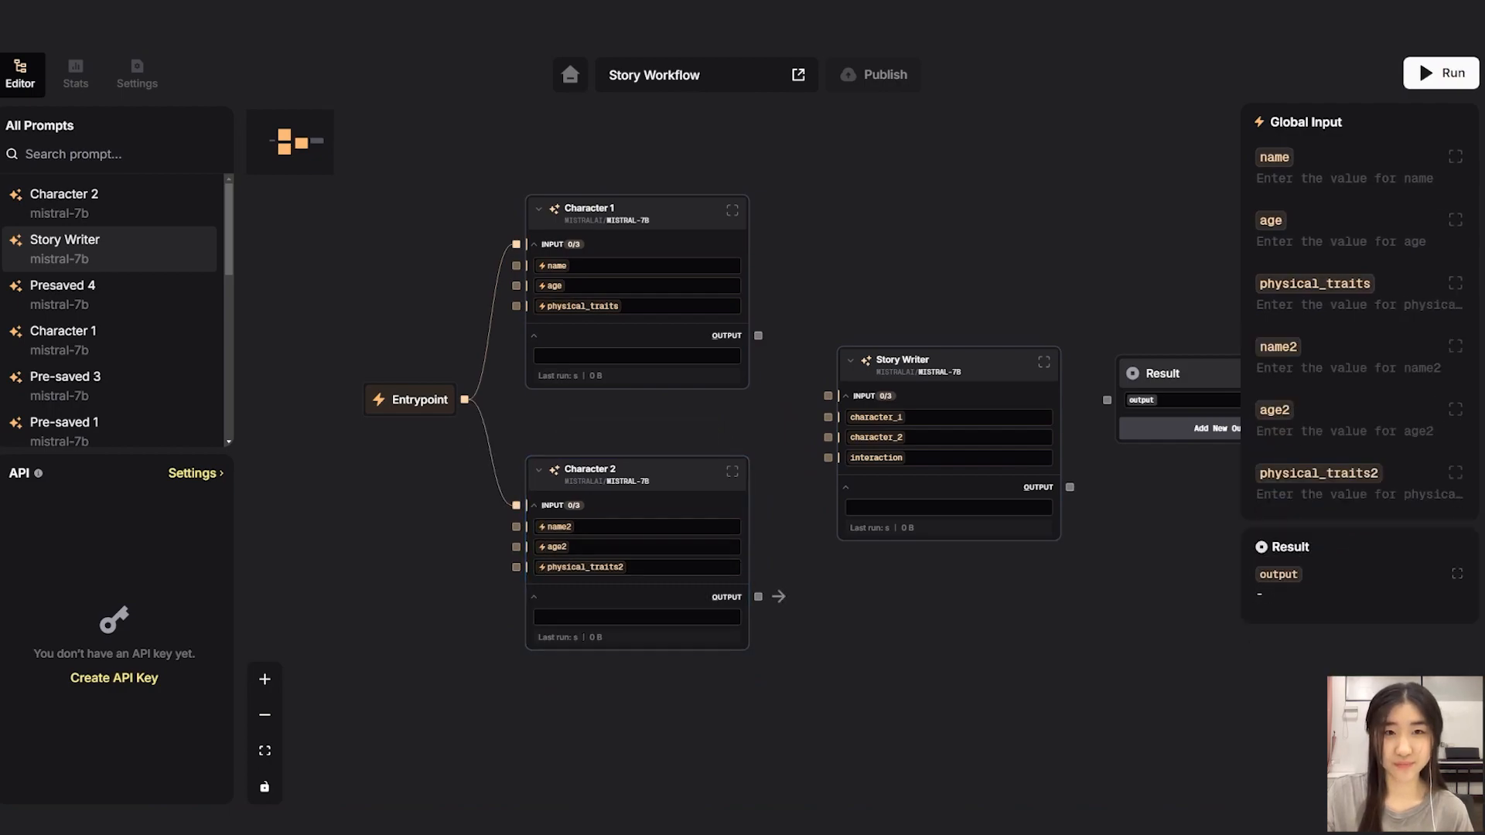
left_click_drag(758, 597, 828, 437)
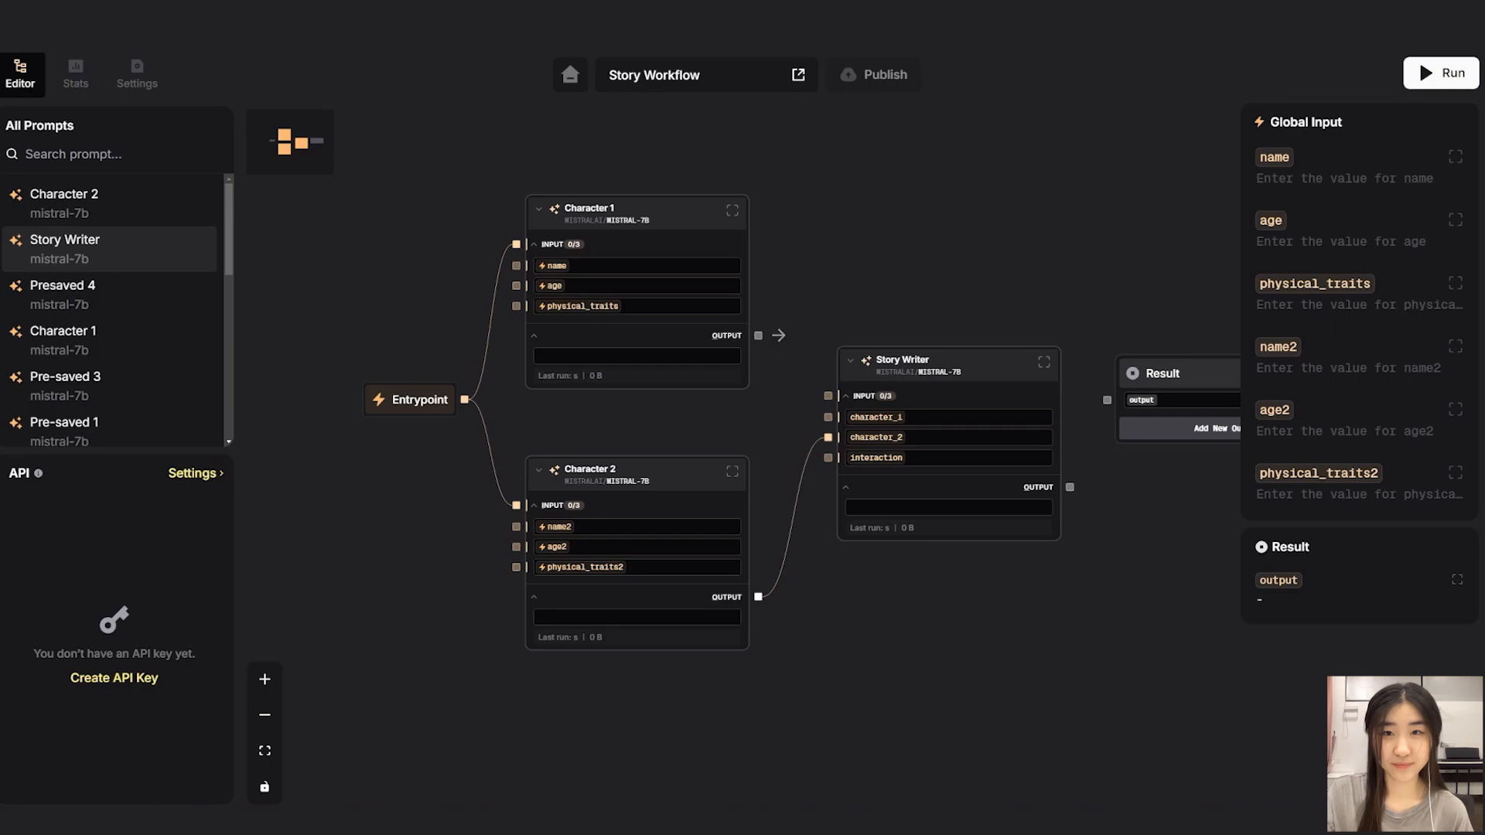
left_click_drag(778, 334, 828, 417)
left_click_drag(928, 286, 867, 264)
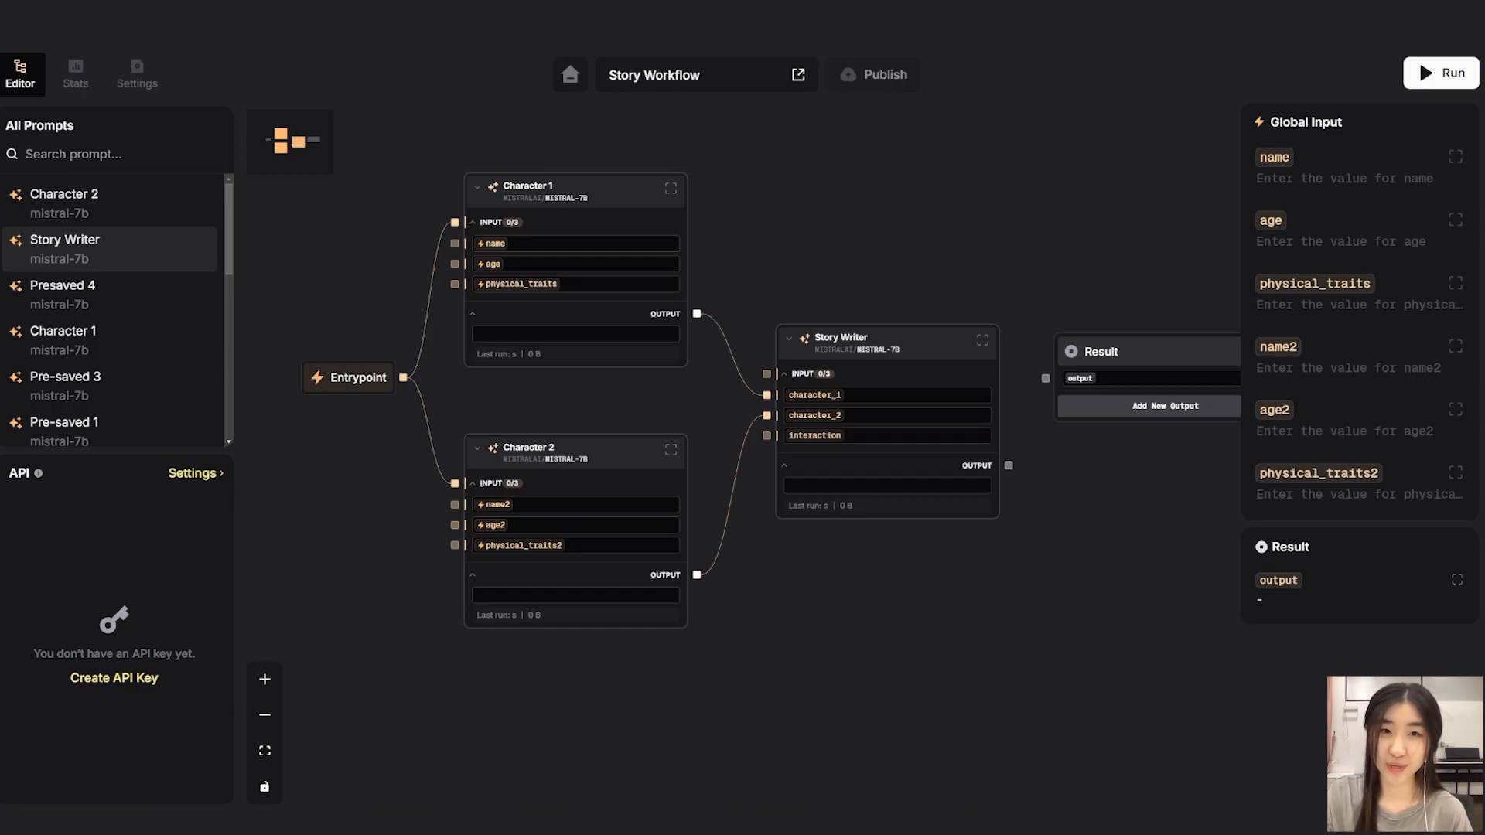
Add a constant node below the Character 2 node.
right_click(473, 651)
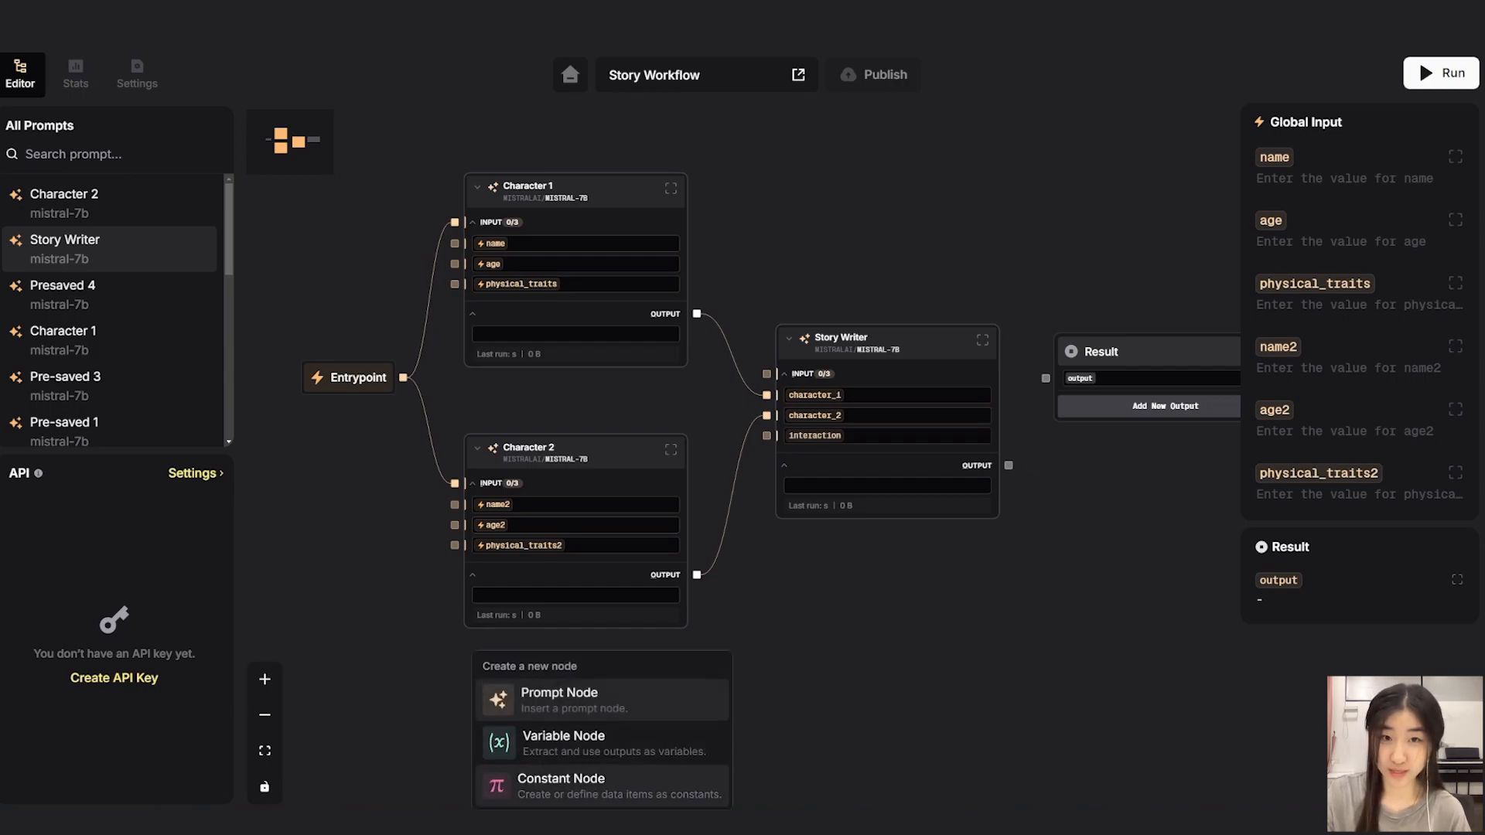
left_click(561, 785)
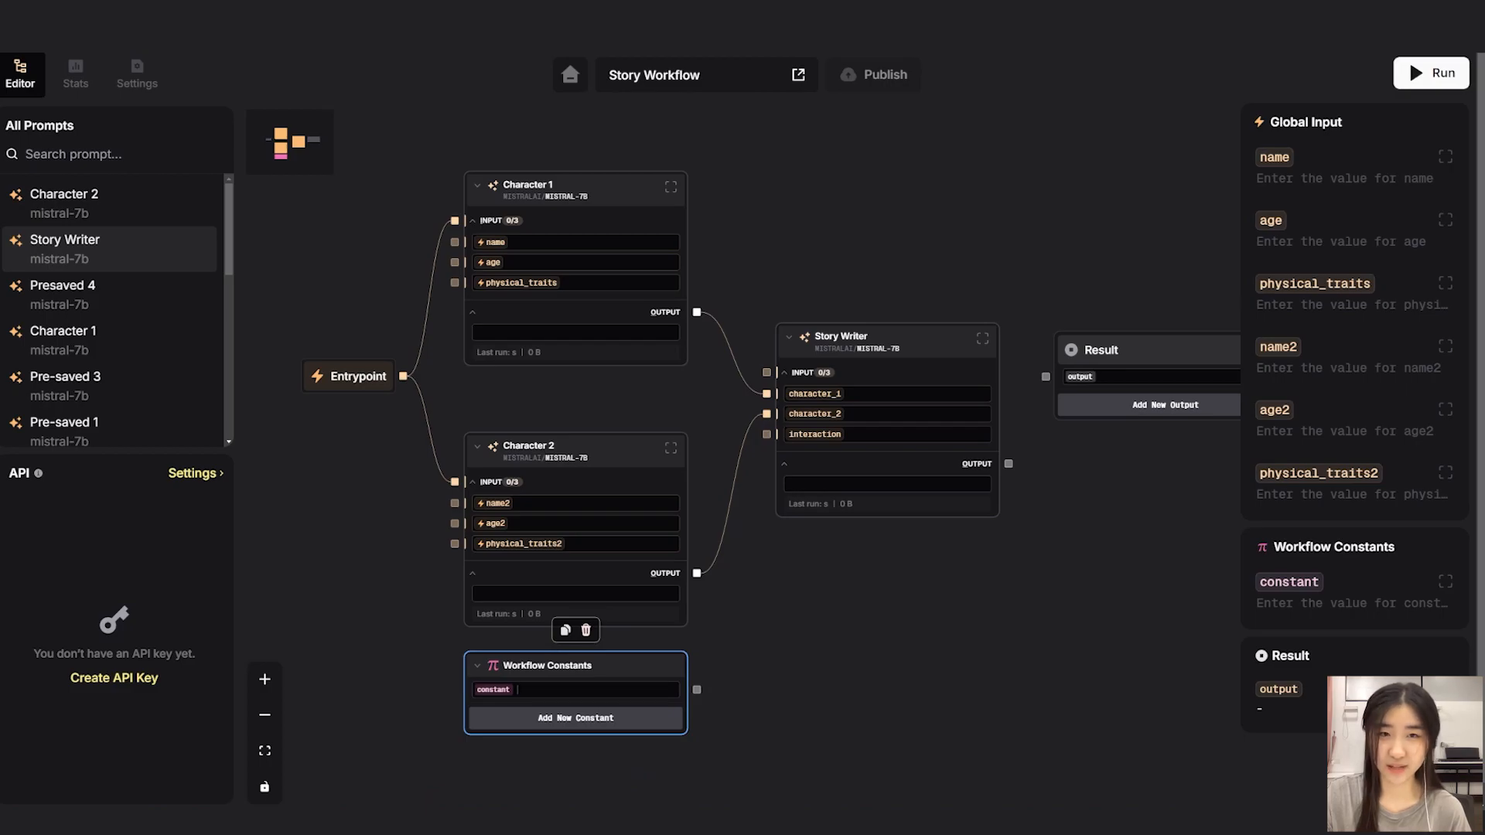
Set the workflow constant to "fighting" and connect it to the Story Writer's interaction input.
type("fighting")
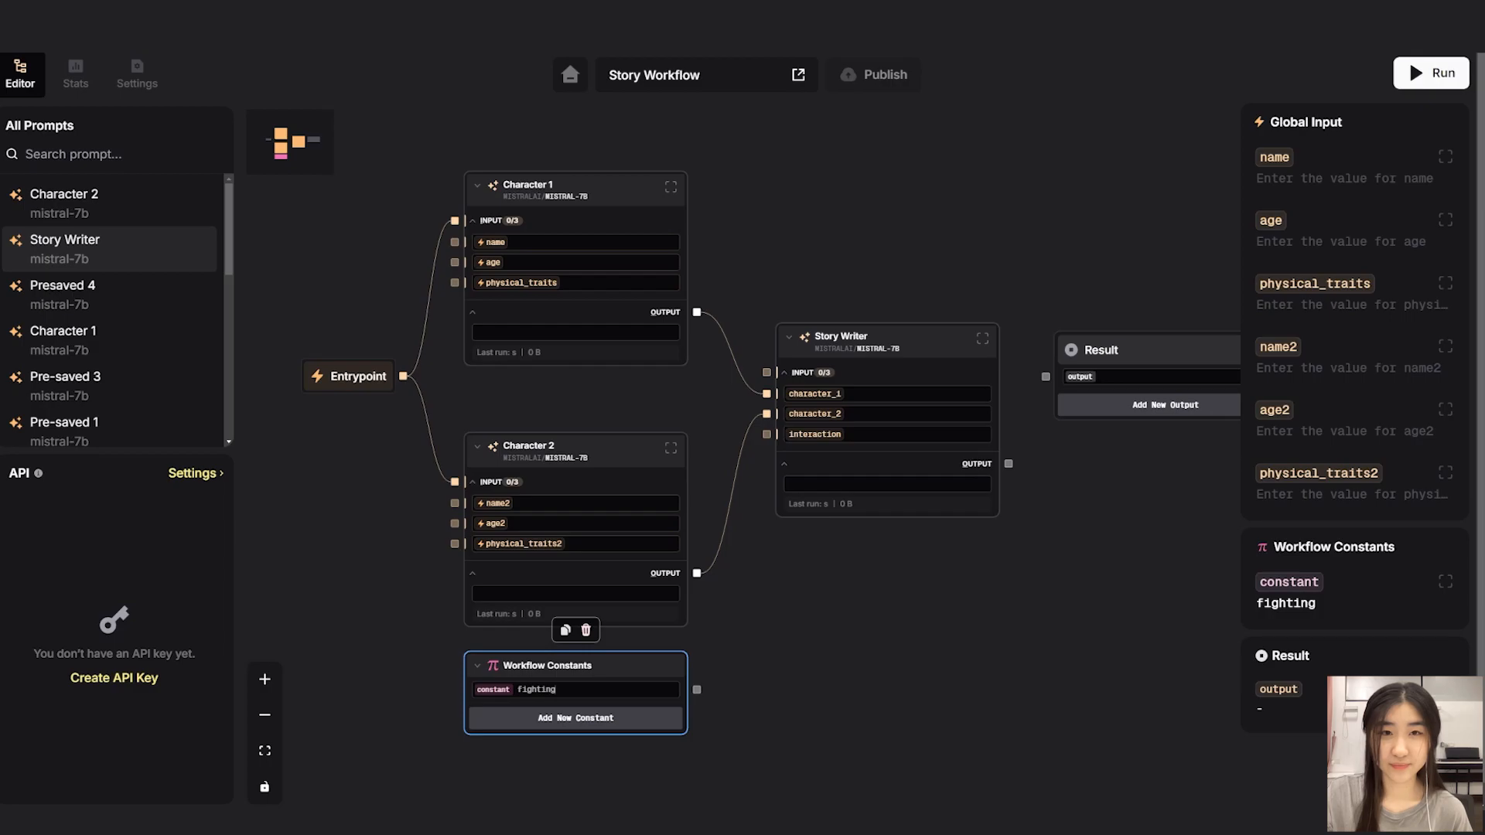
scroll(734, 457, "left", 1)
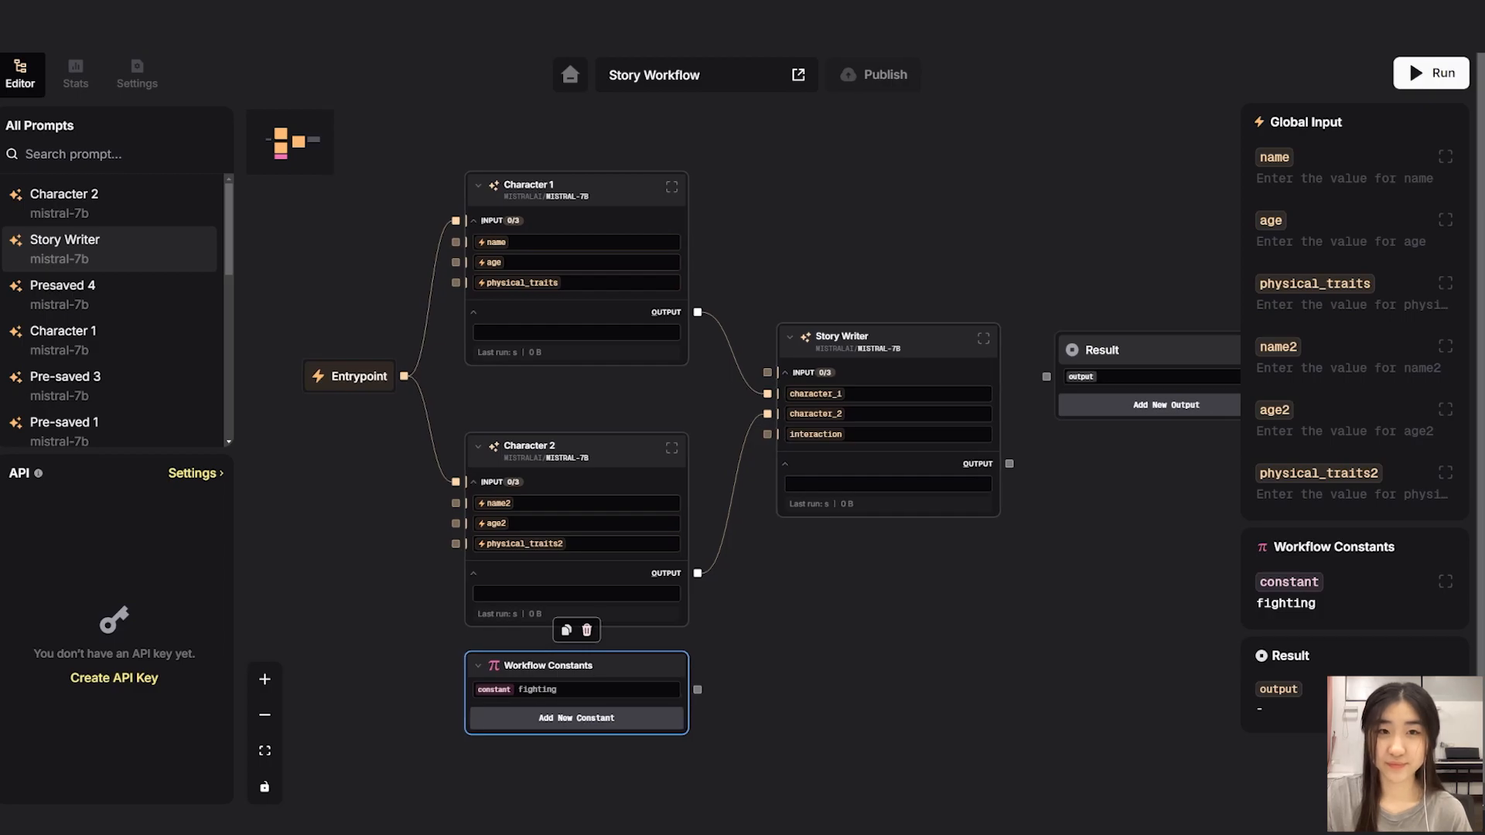
left_click_drag(698, 689, 721, 668)
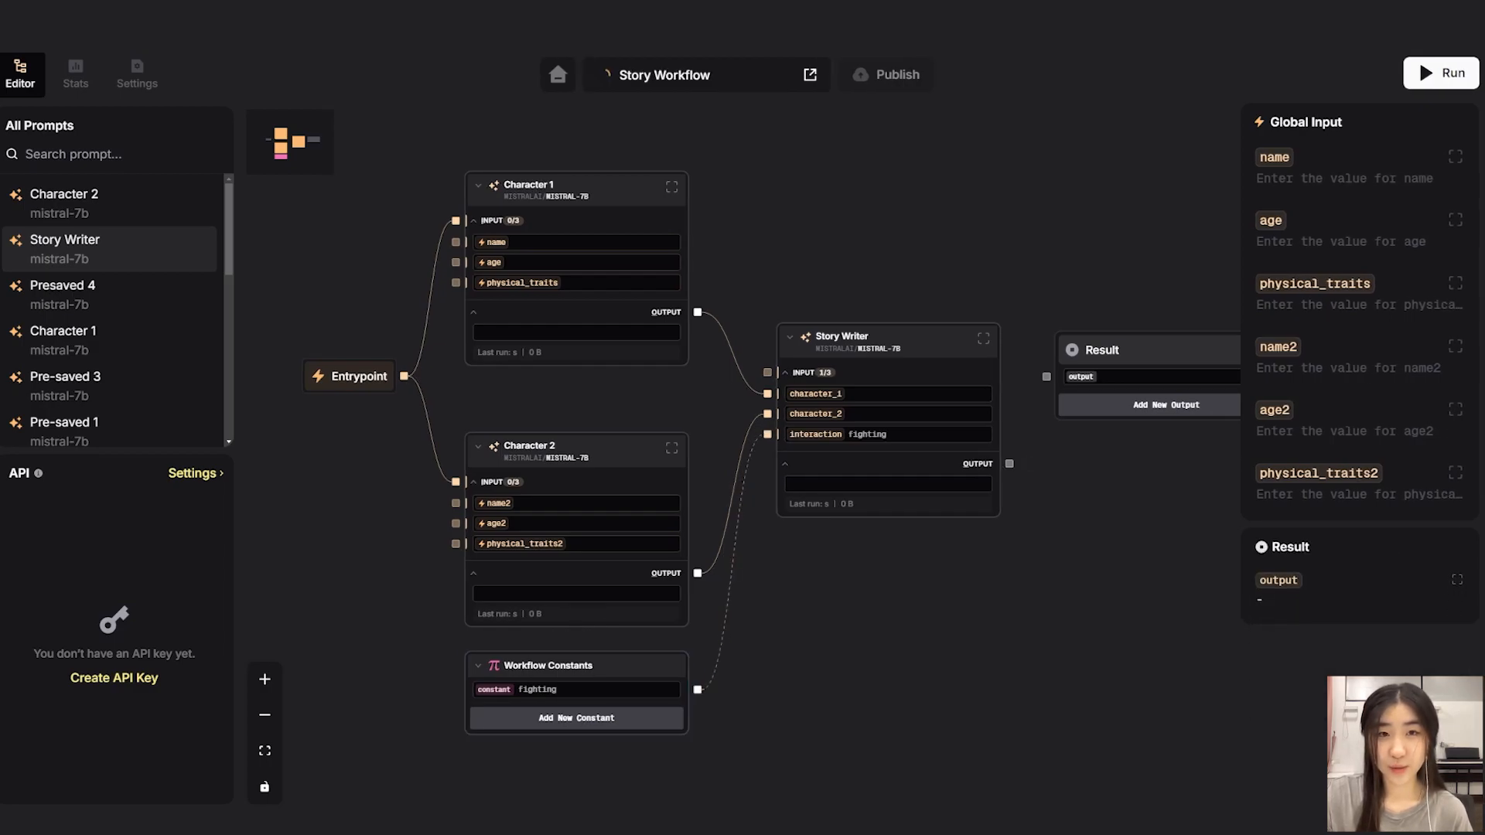
Connect the Story Writer output to the Result node and run the workflow.
left_click_drag(1010, 463, 1047, 376)
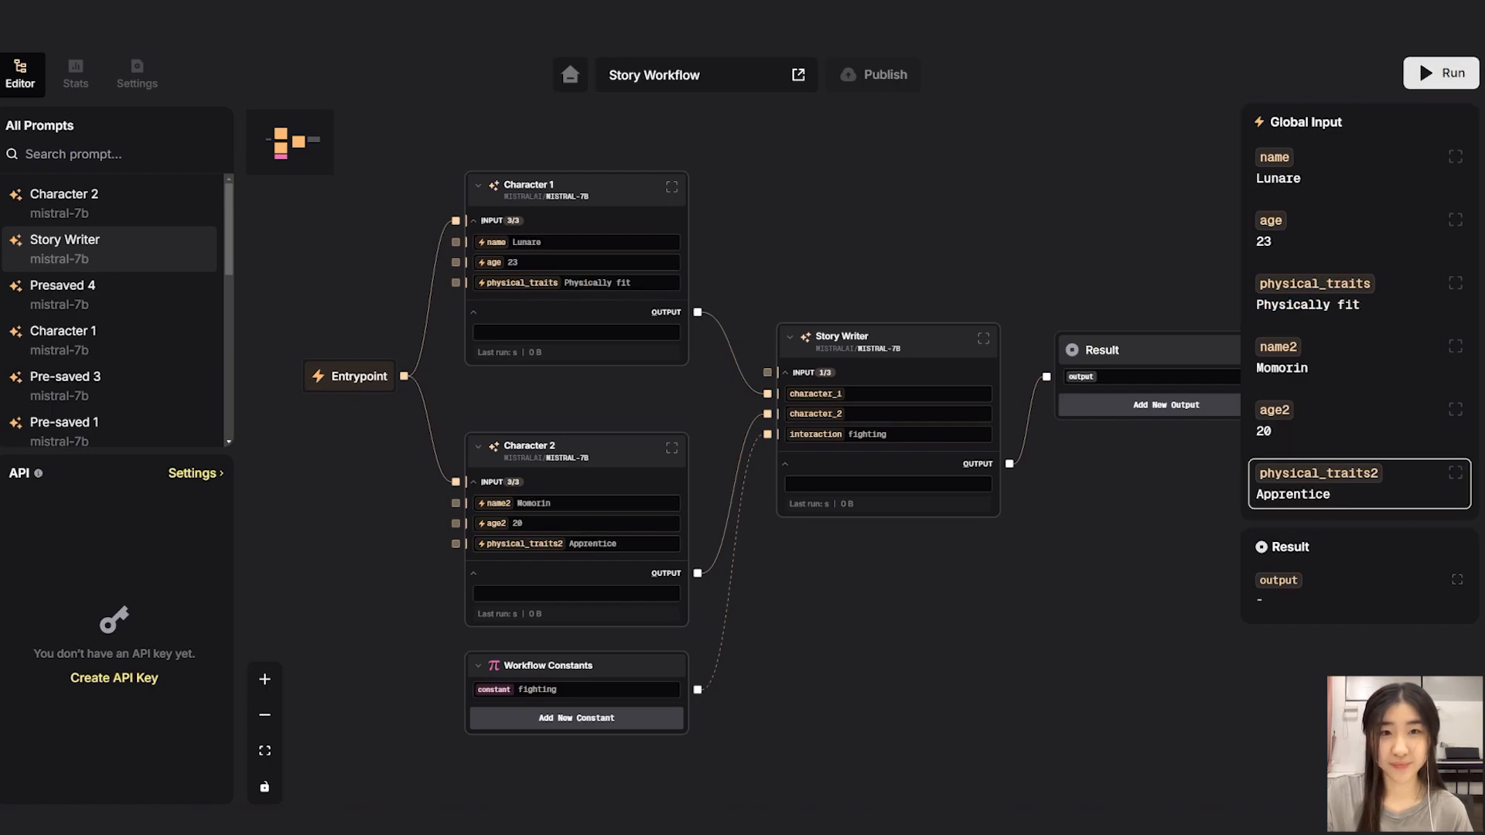
left_click(1440, 72)
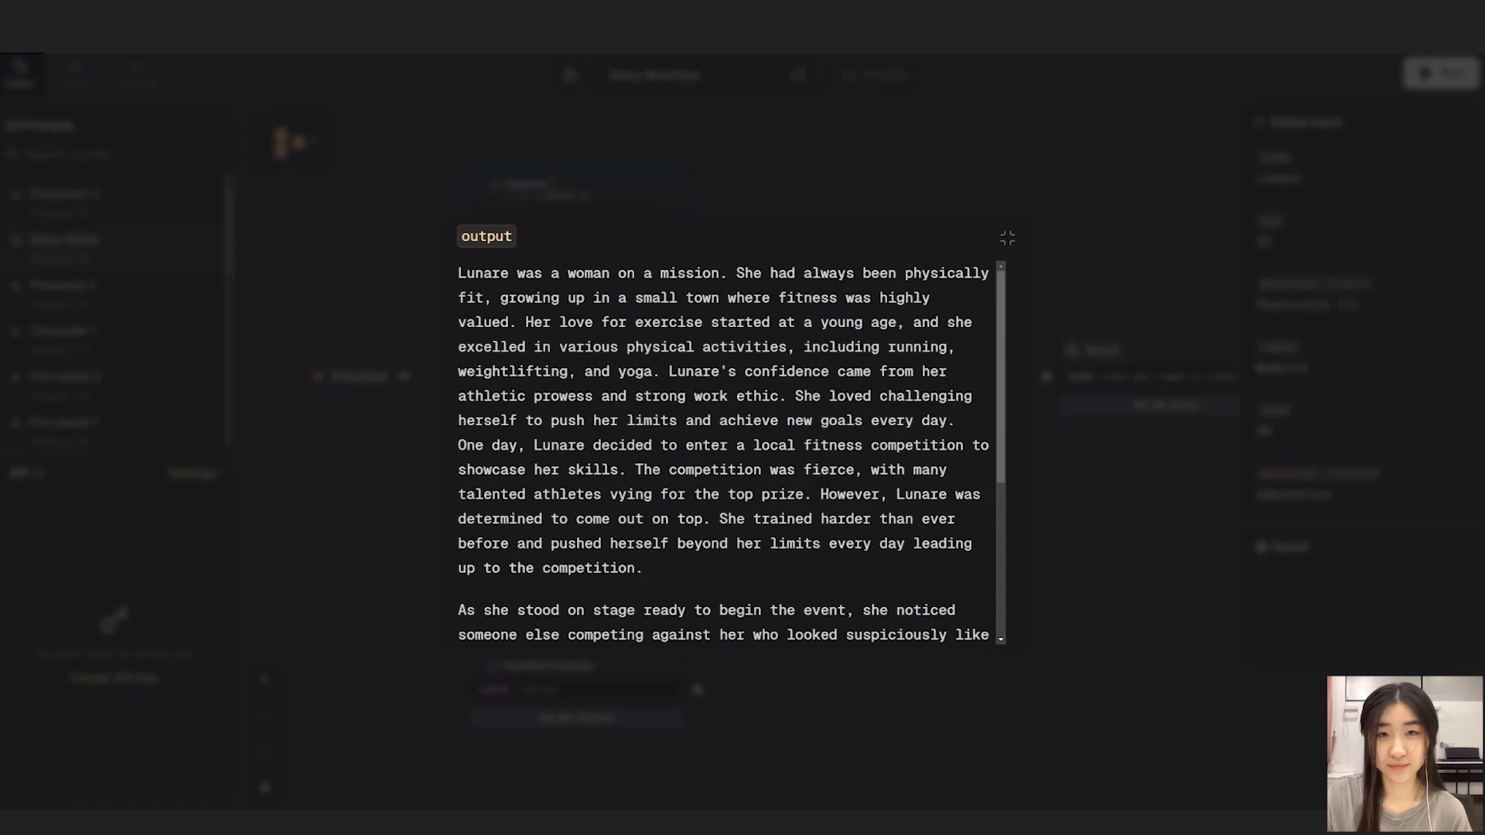
Read through the generated story in the expanded output view, then close it.
scroll(730, 453, "down", 1)
scroll(731, 454, "down", 1)
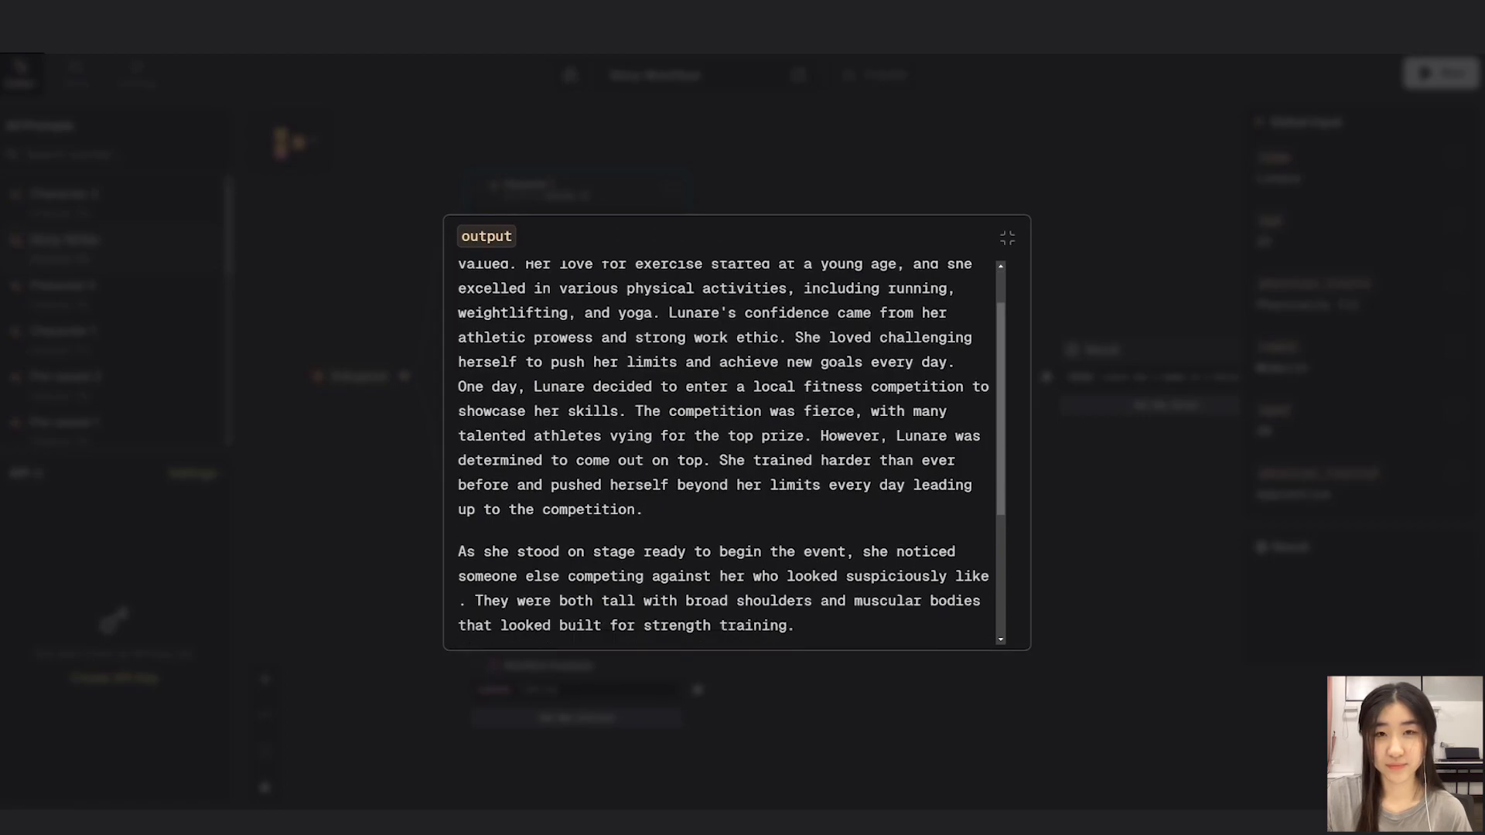
scroll(731, 454, "down", 2)
scroll(730, 453, "down", 5)
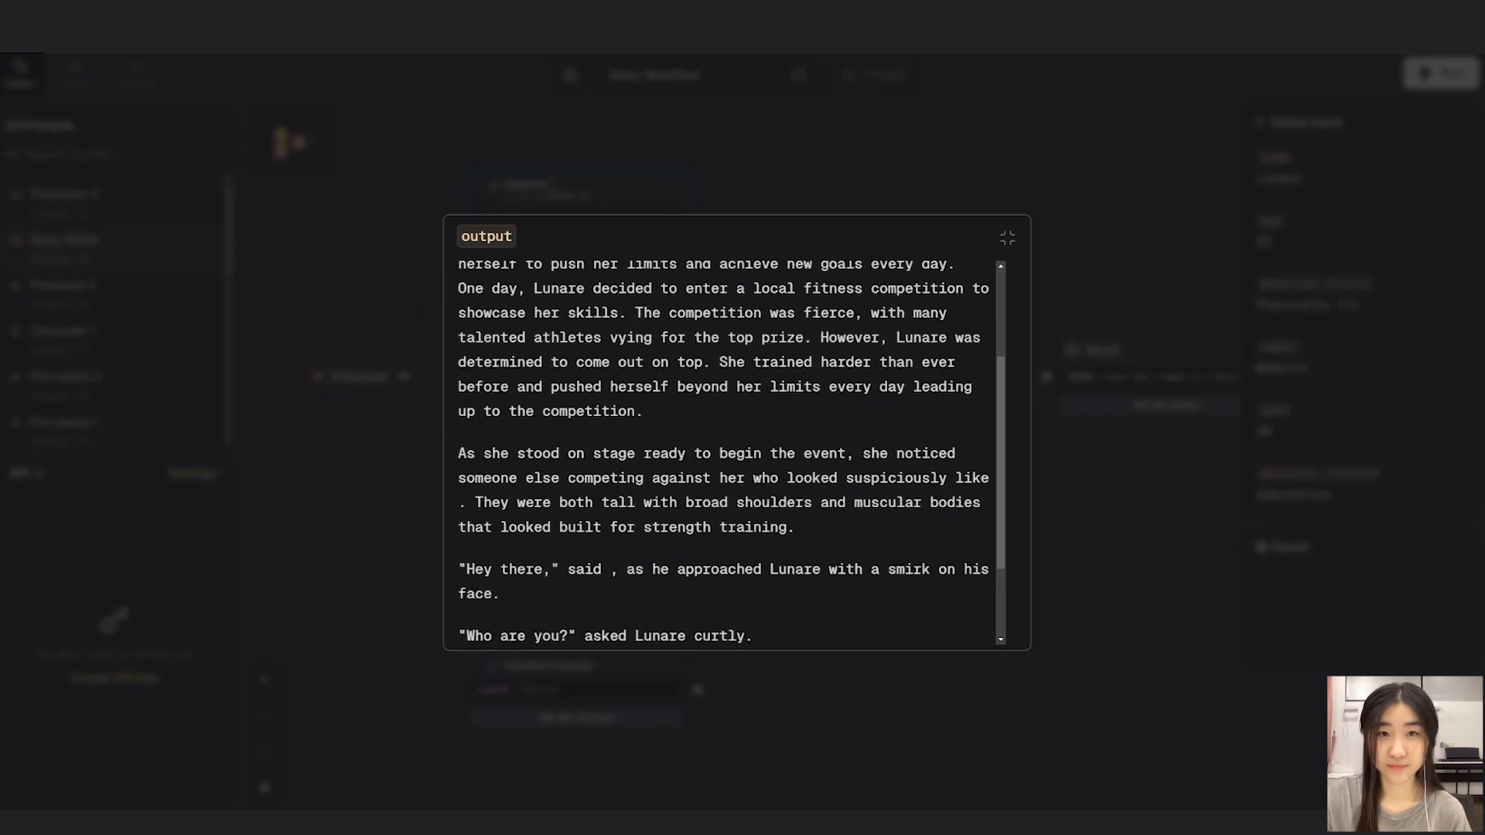
scroll(731, 453, "down", 2)
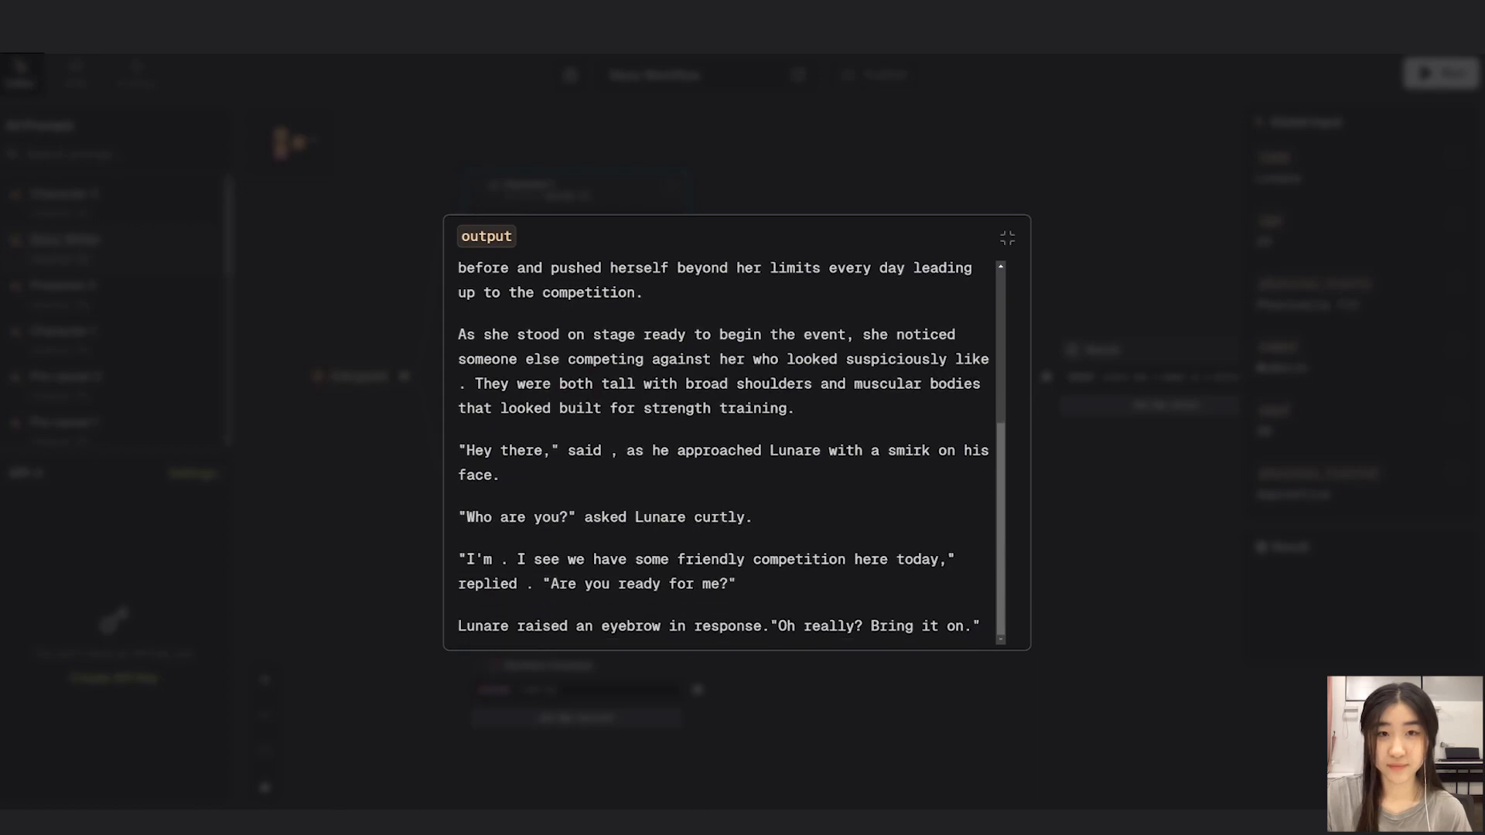
key("Escape")
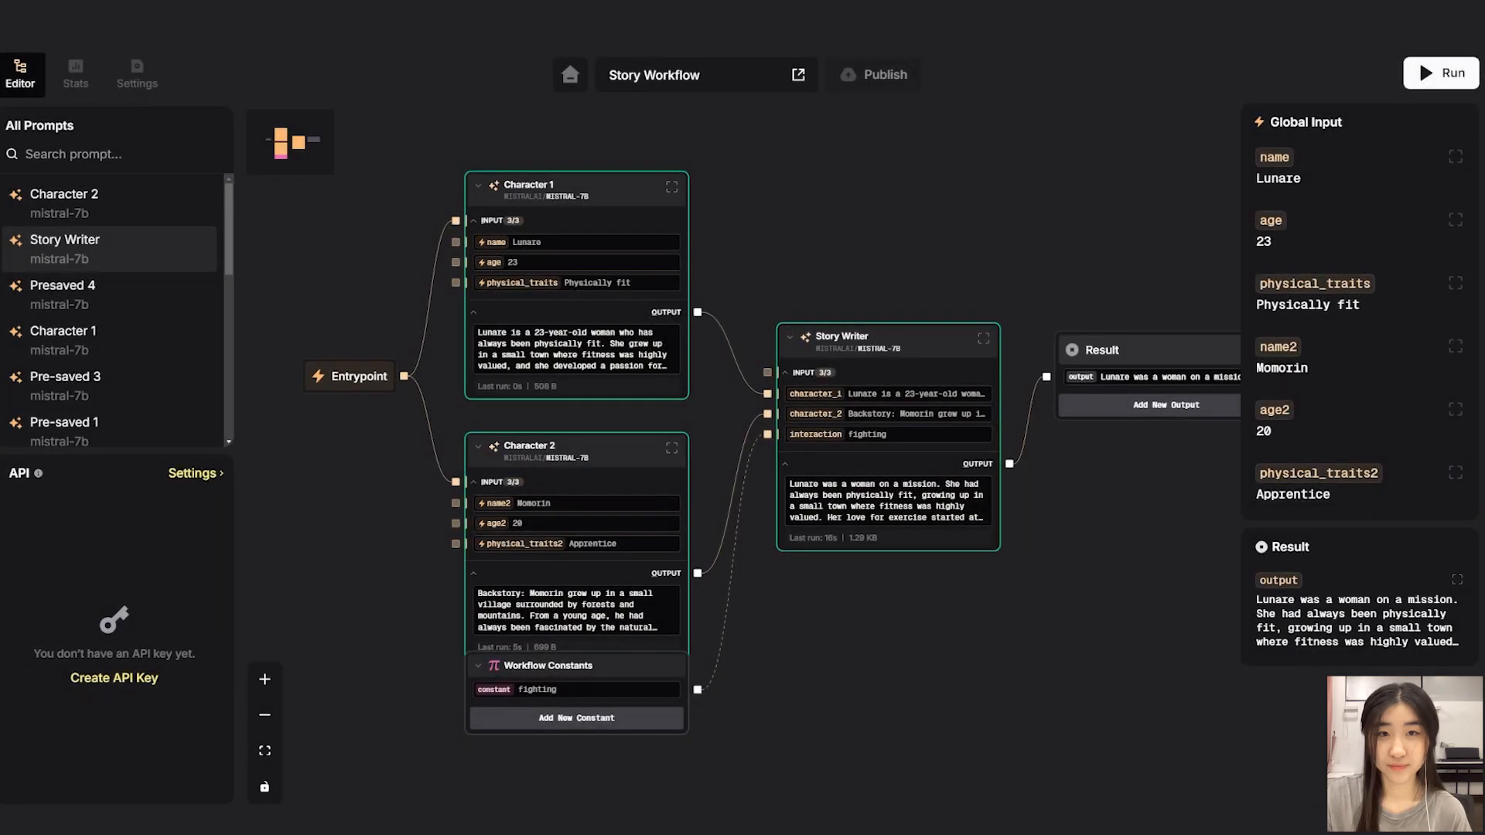